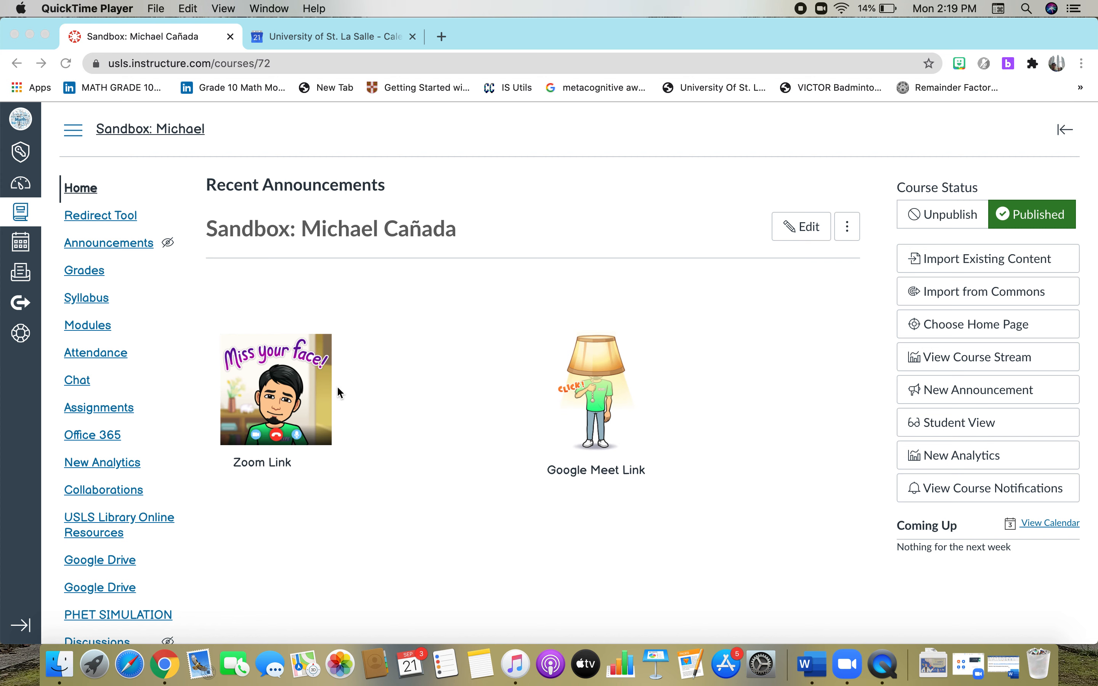
Bring the Chrome window forward and open the course home page Home Page-2 for editing.
{"action": "left_click", "coordinate": [803, 230]}
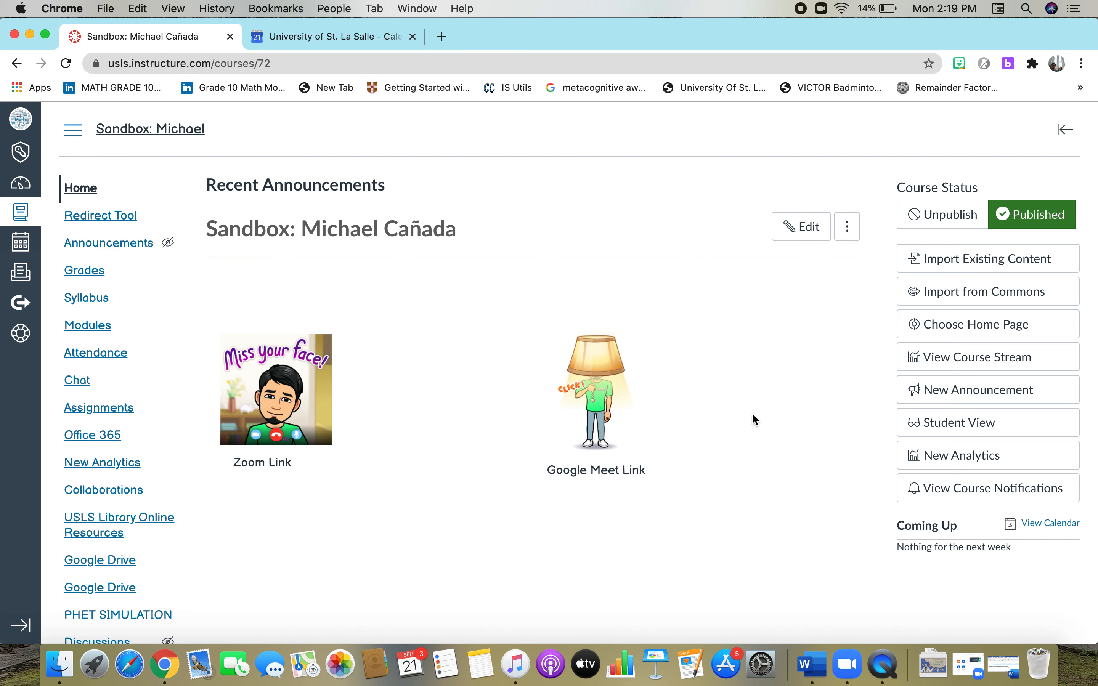
{"action": "left_click", "coordinate": [793, 237]}
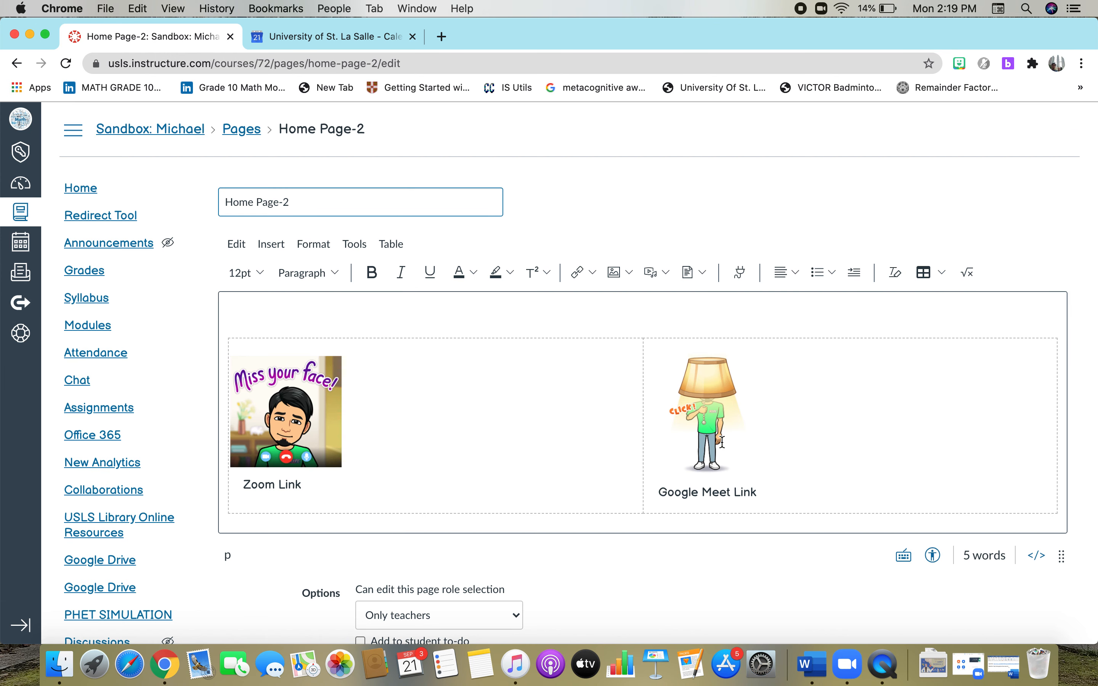
Select the Zoom image in the editor and bring up the Word document with the meeting links.
{"action": "left_click", "coordinate": [269, 397]}
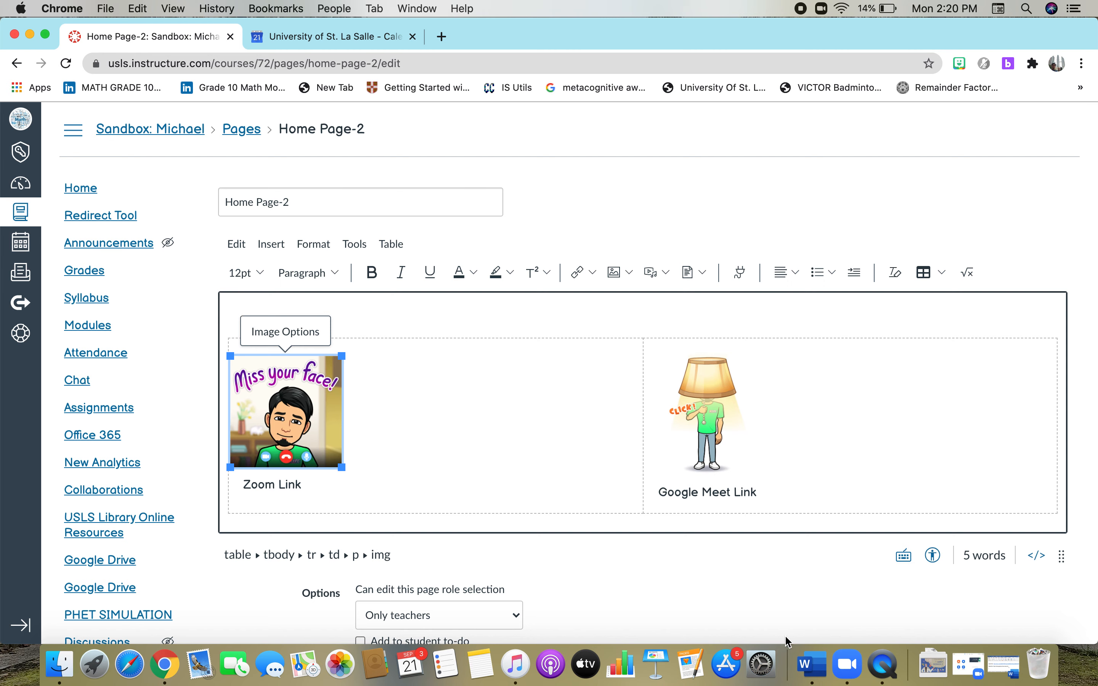
{"action": "left_click", "coordinate": [812, 665]}
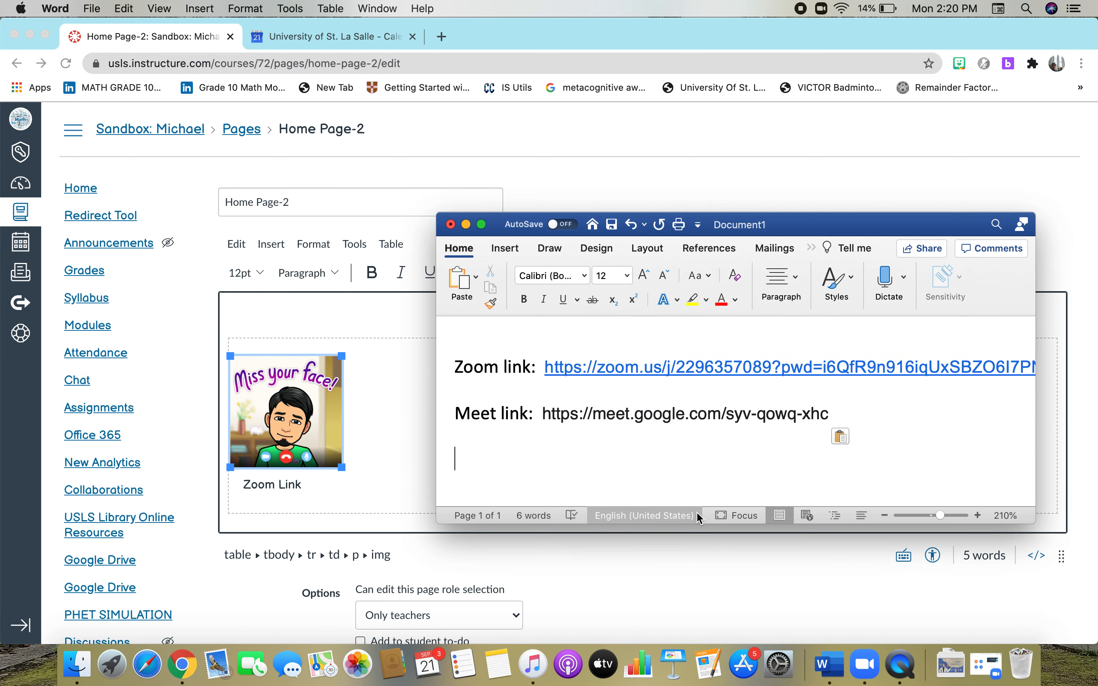
Copy the full Zoom meeting URL from the Word document and minimize Word.
{"action": "left_click_drag", "start_coordinate": [543, 365], "coordinate": [688, 363]}
{"action": "left_click", "coordinate": [640, 346]}
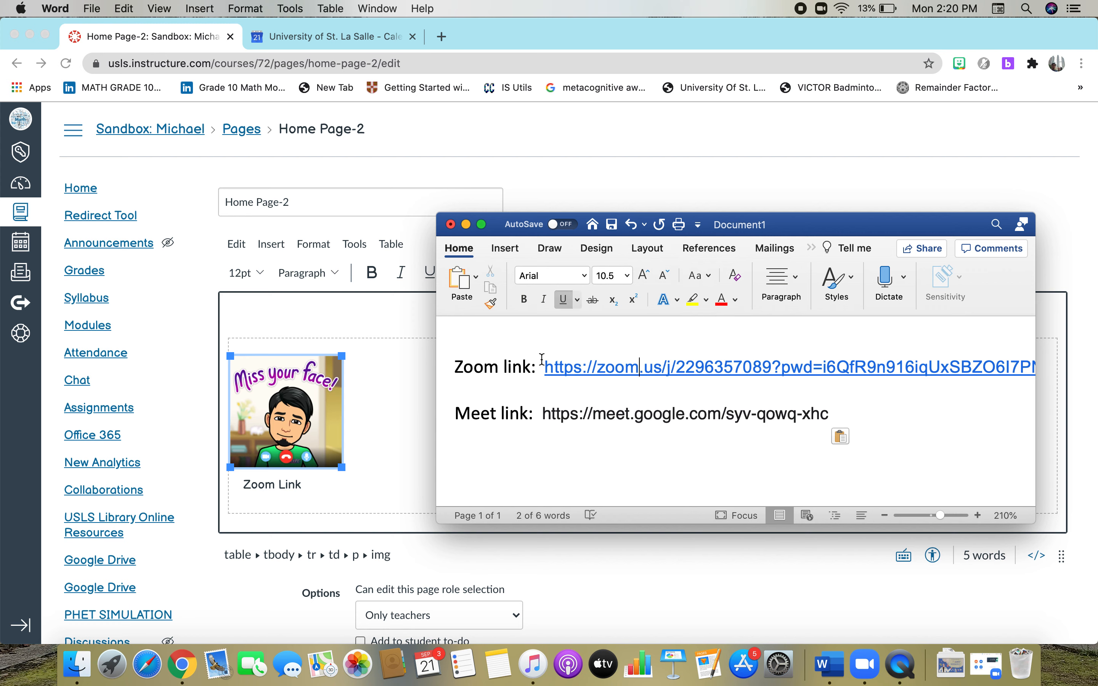
{"action": "left_click_drag", "start_coordinate": [544, 365], "coordinate": [1028, 382]}
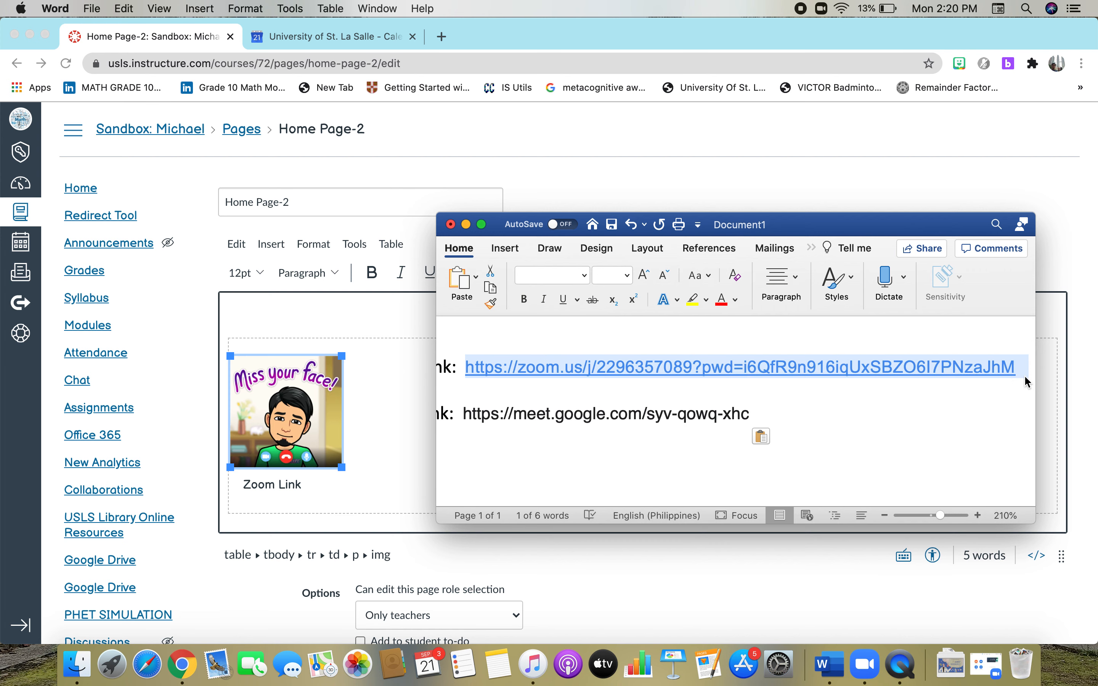
{"action": "key", "text": "super+c"}
{"action": "left_click", "coordinate": [466, 225]}
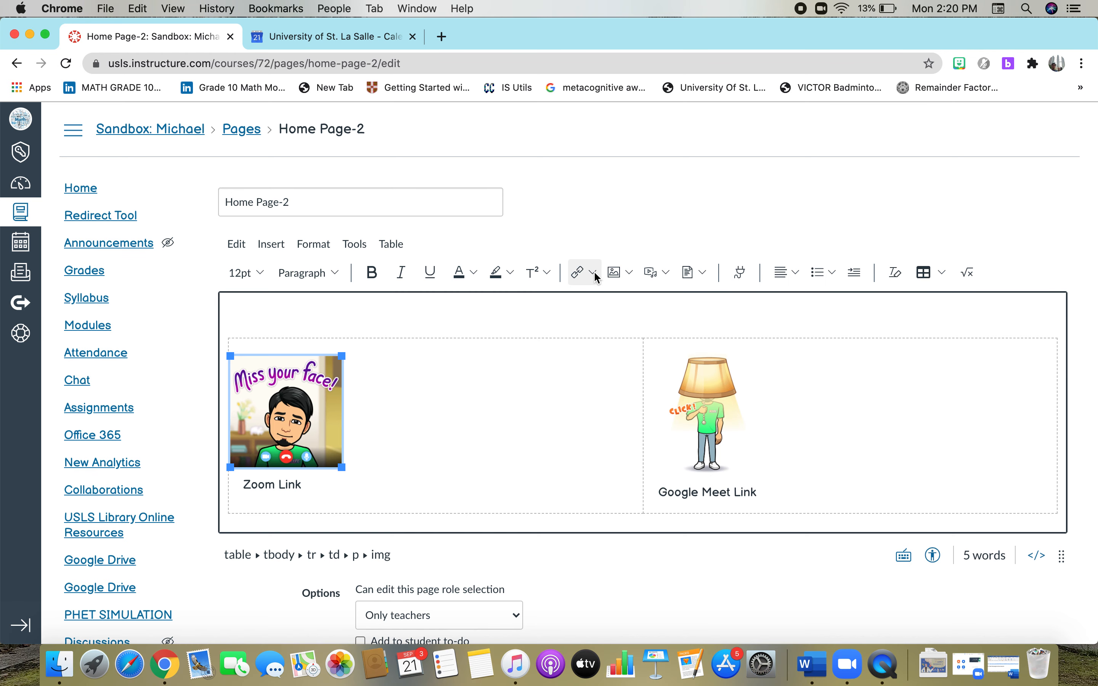
Link the Zoom image to the copied Zoom meeting URL as an external link.
{"action": "left_click", "coordinate": [595, 273]}
{"action": "left_click", "coordinate": [595, 303]}
{"action": "left_click", "coordinate": [525, 383]}
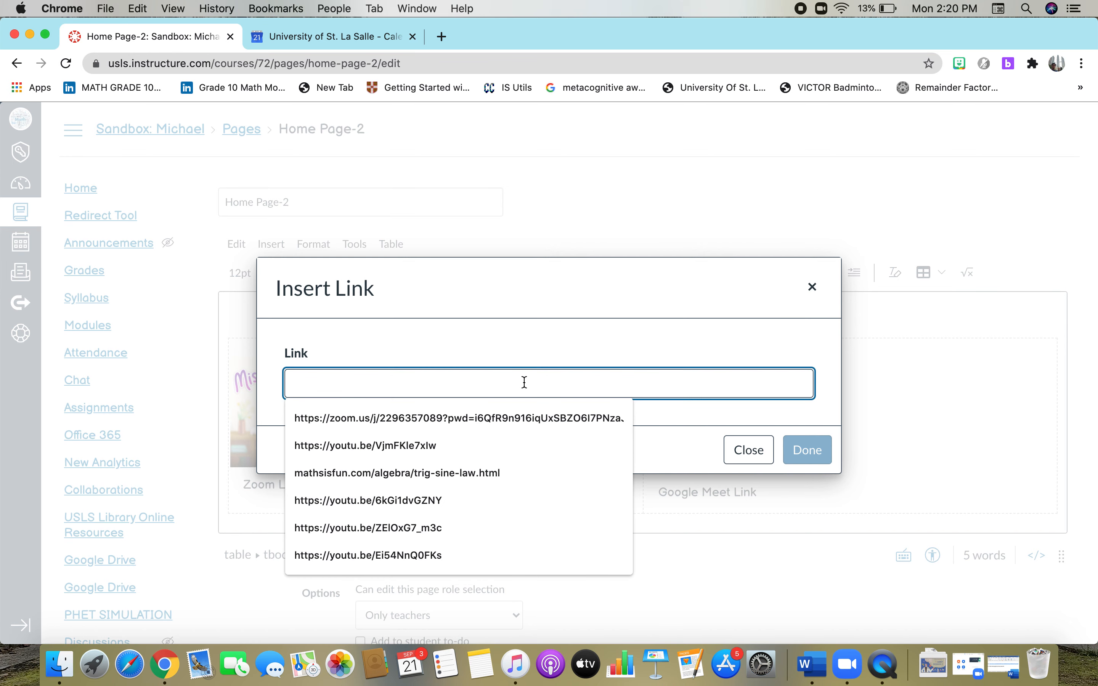
{"action": "key", "text": "super+v"}
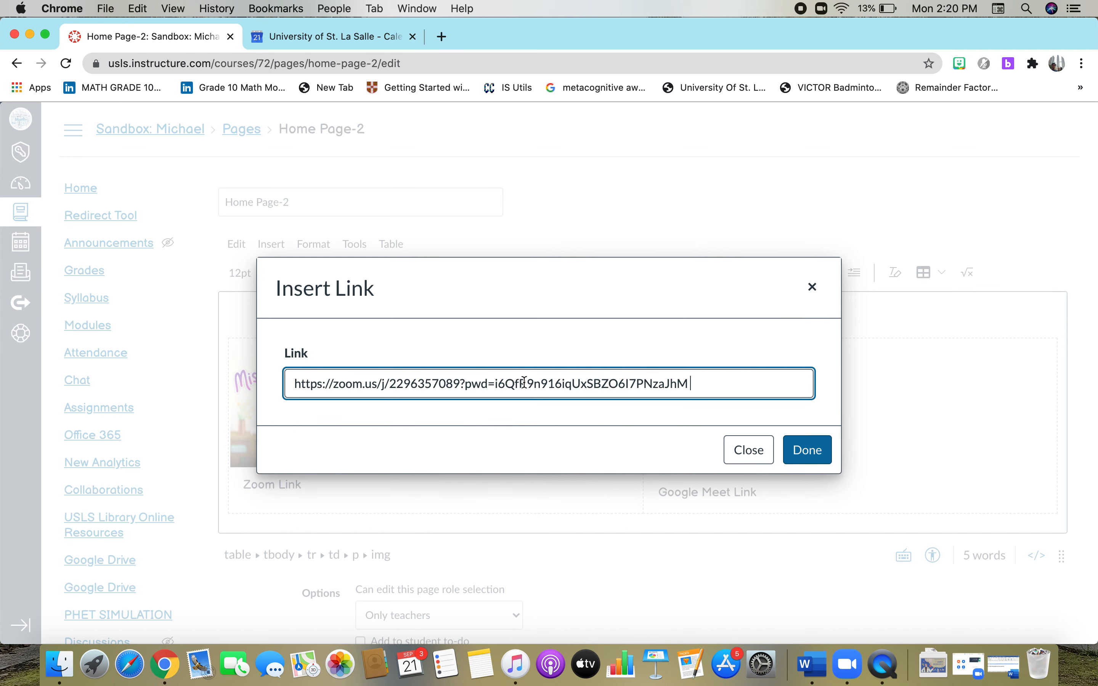
{"action": "left_click", "coordinate": [819, 450]}
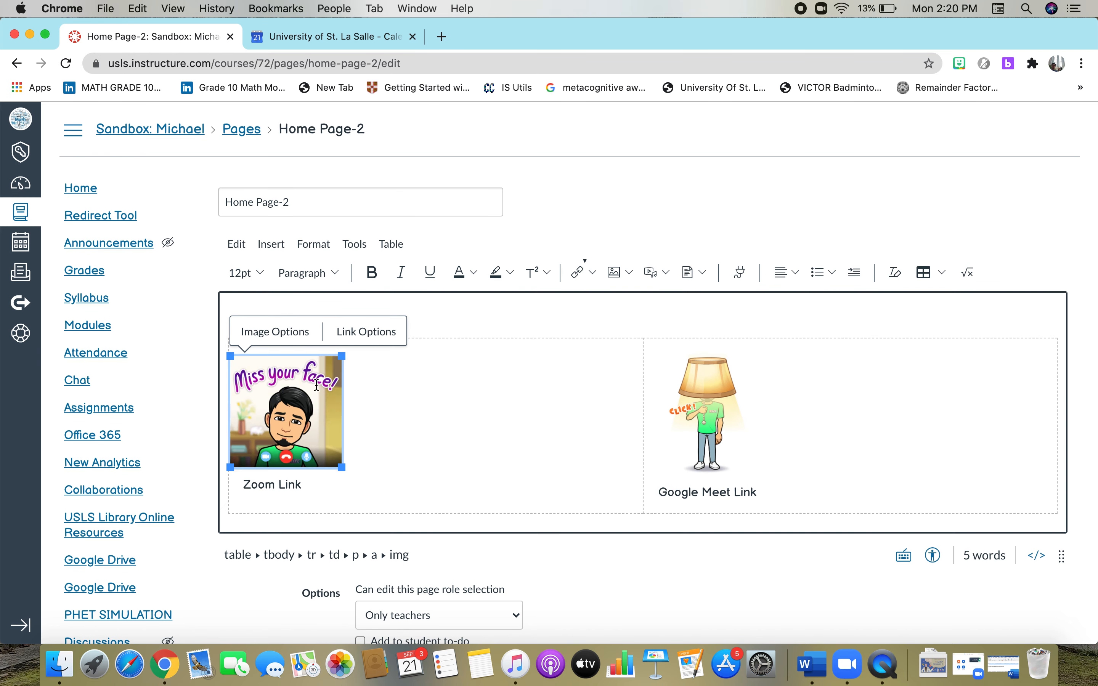
{"action": "left_click", "coordinate": [424, 464]}
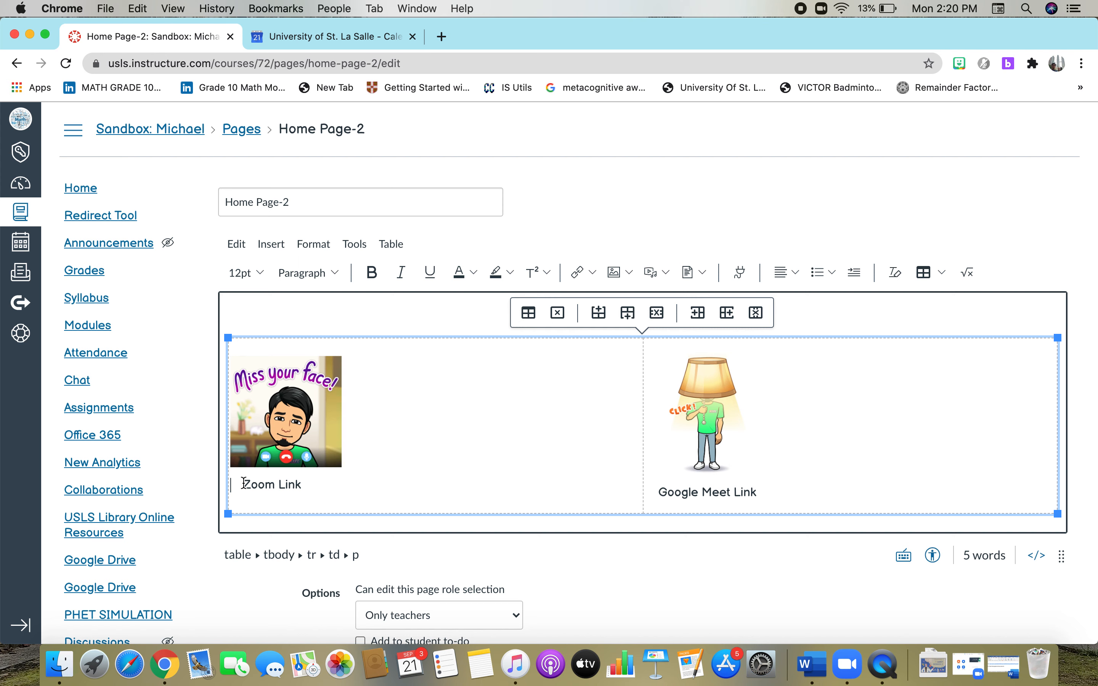
Link the 'Zoom Link' caption text to the same Zoom meeting URL as an external link.
{"action": "left_click_drag", "start_coordinate": [242, 486], "coordinate": [303, 485]}
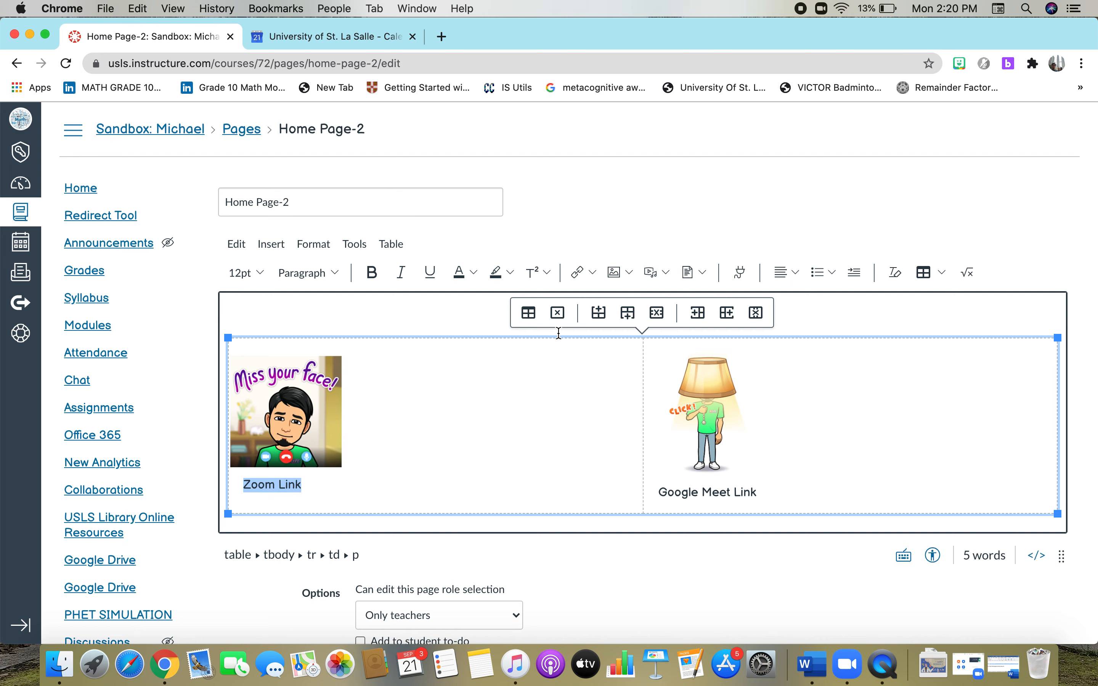
{"action": "left_click", "coordinate": [578, 272]}
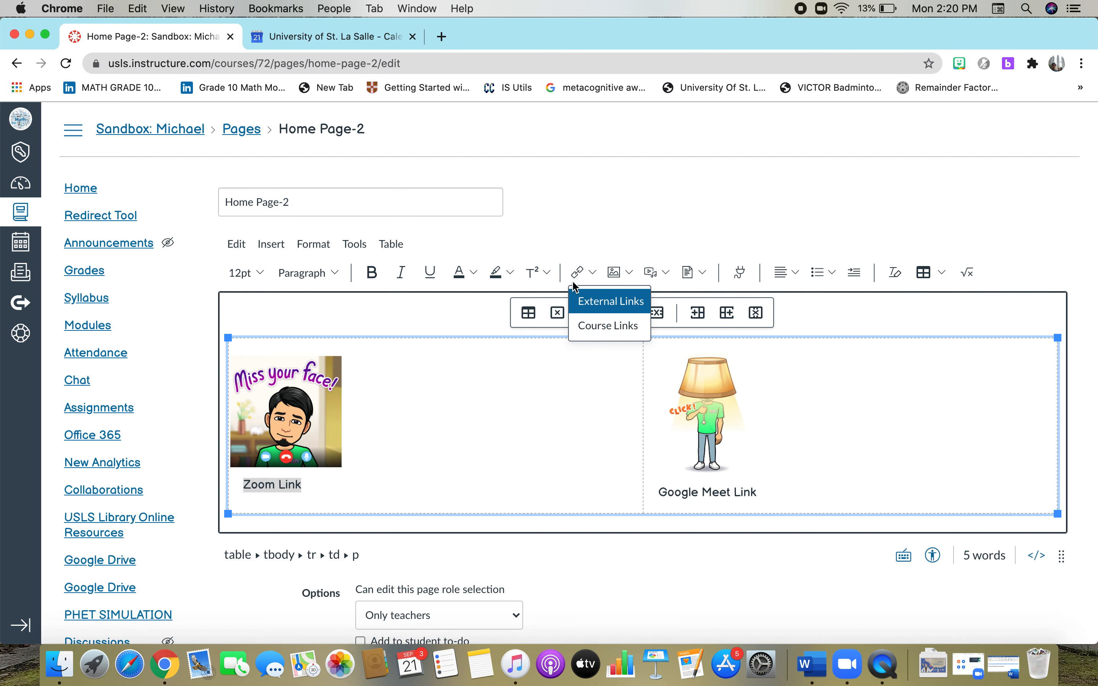
{"action": "left_click", "coordinate": [585, 303]}
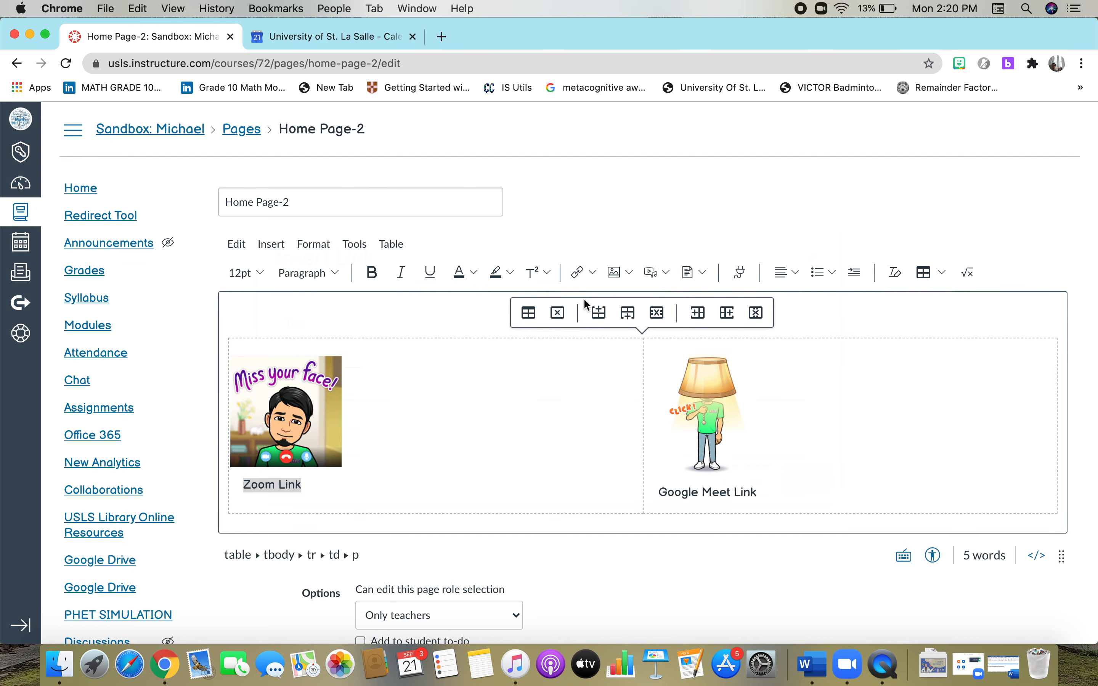
{"action": "left_click", "coordinate": [466, 422]}
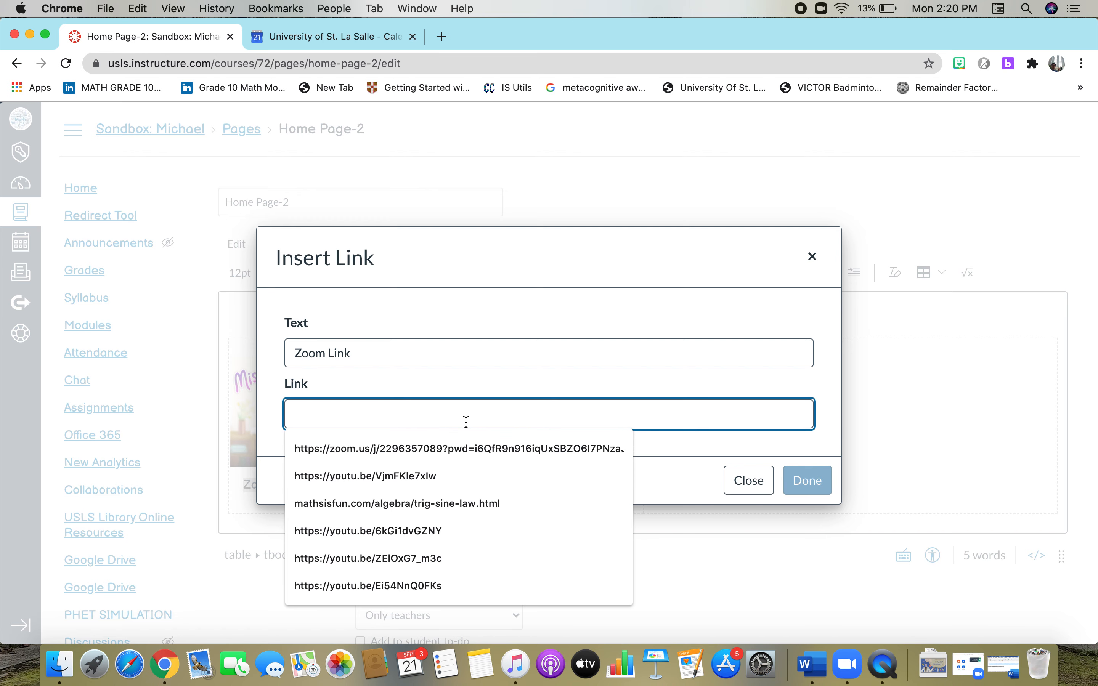
{"action": "left_click", "coordinate": [466, 448]}
{"action": "left_click", "coordinate": [819, 482]}
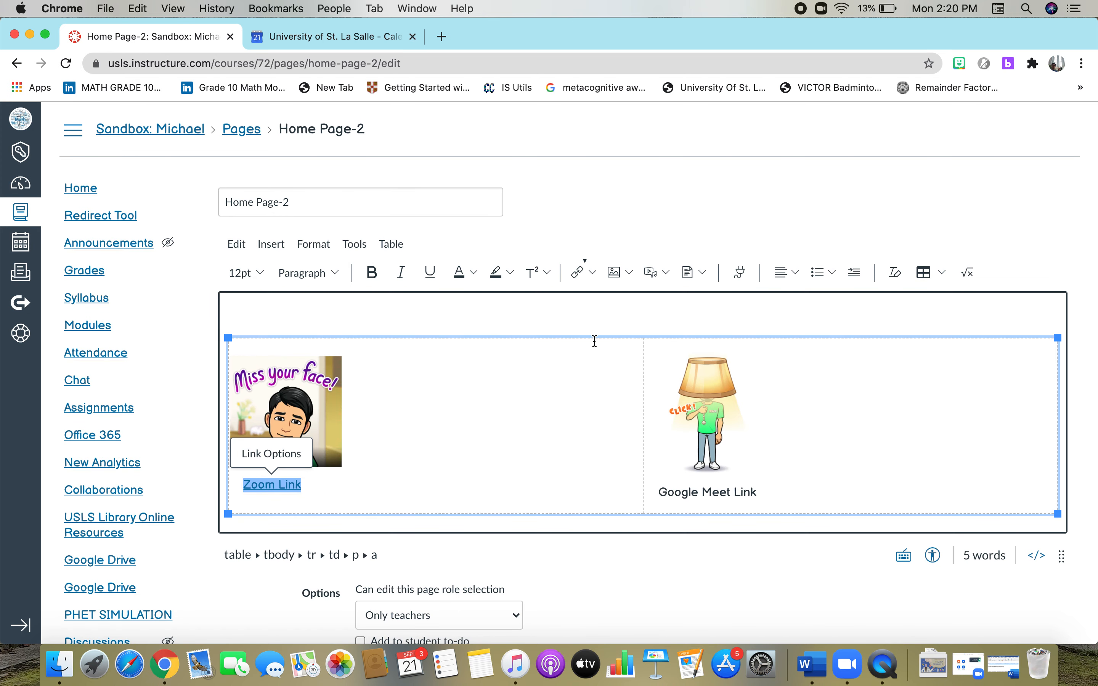
{"action": "left_click", "coordinate": [585, 318]}
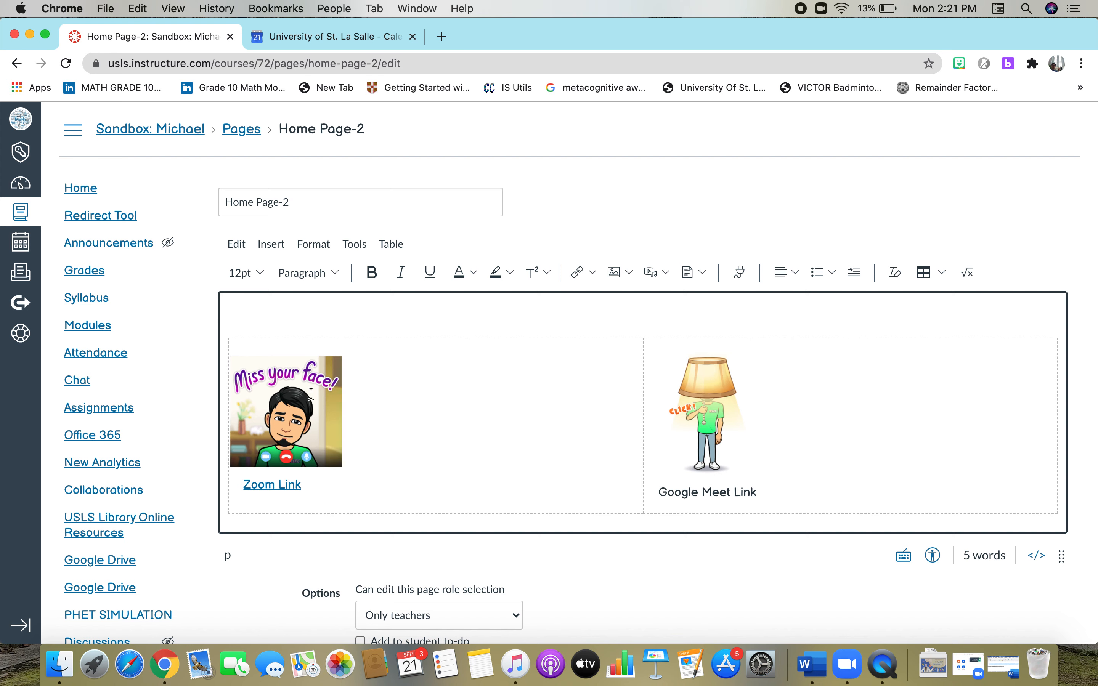
{"action": "left_click", "coordinate": [726, 397]}
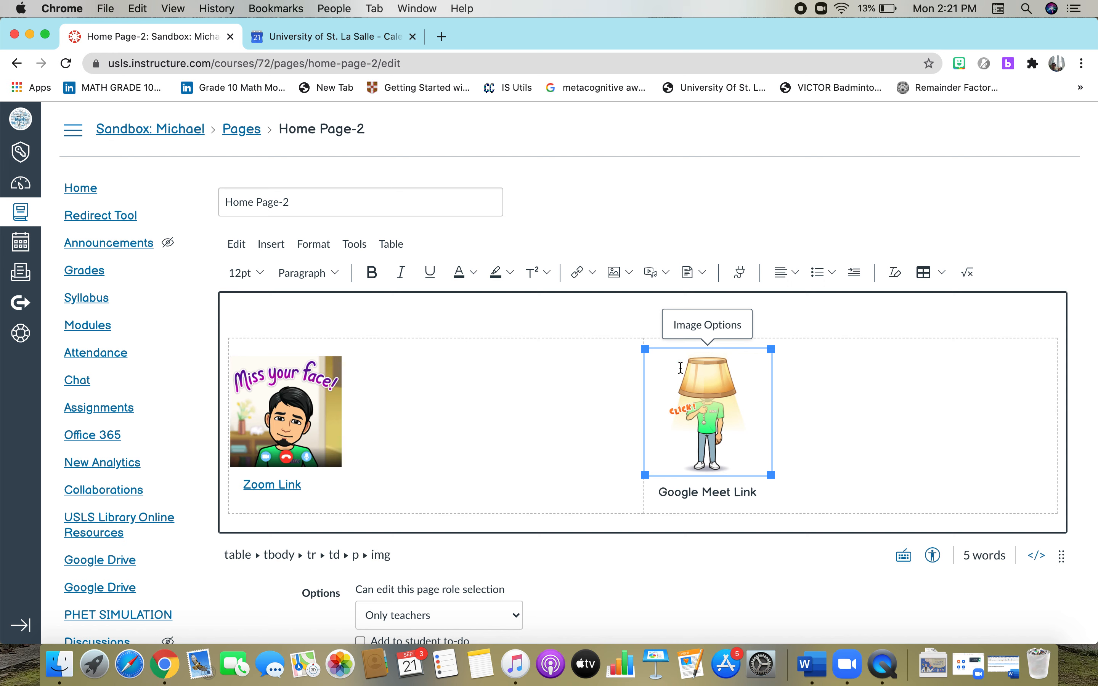
Copy the Google Meet URL from the Word document and minimize Word.
{"action": "left_click", "coordinate": [1005, 671]}
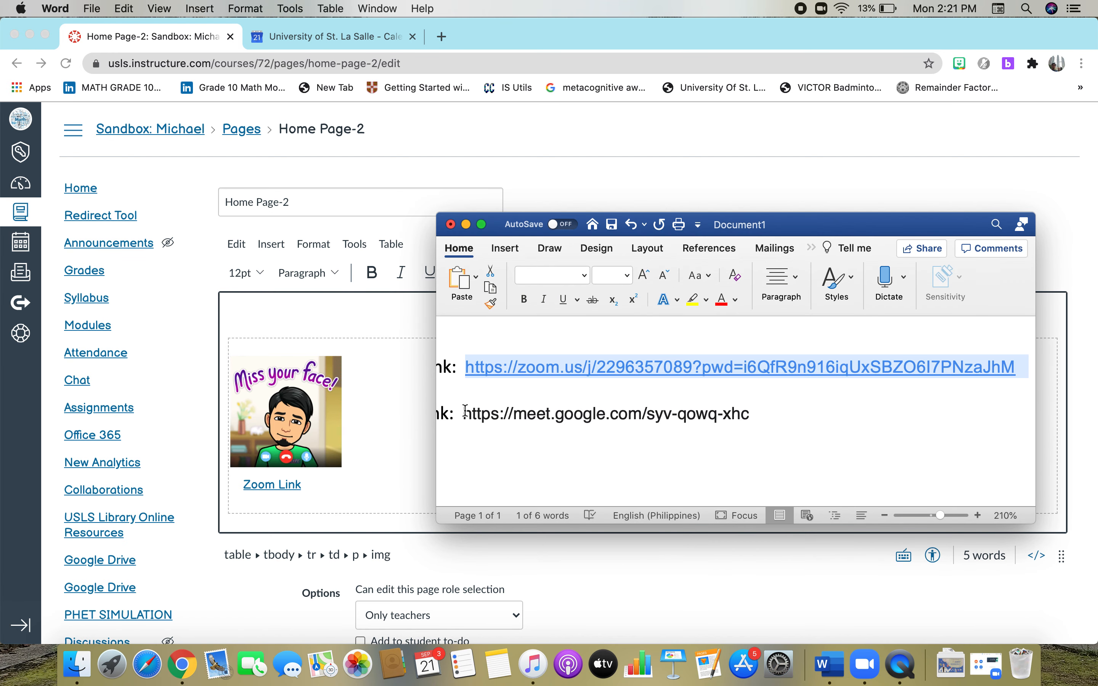
{"action": "left_click_drag", "start_coordinate": [464, 412], "coordinate": [763, 412]}
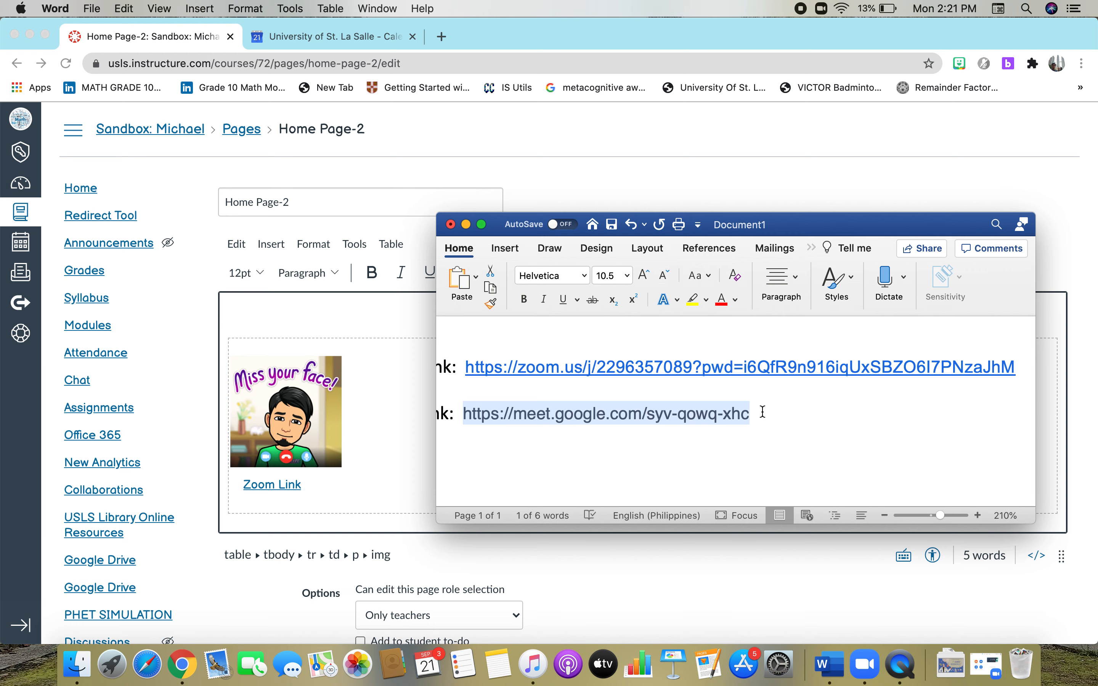
{"action": "key", "text": "super+c"}
{"action": "left_click", "coordinate": [466, 224]}
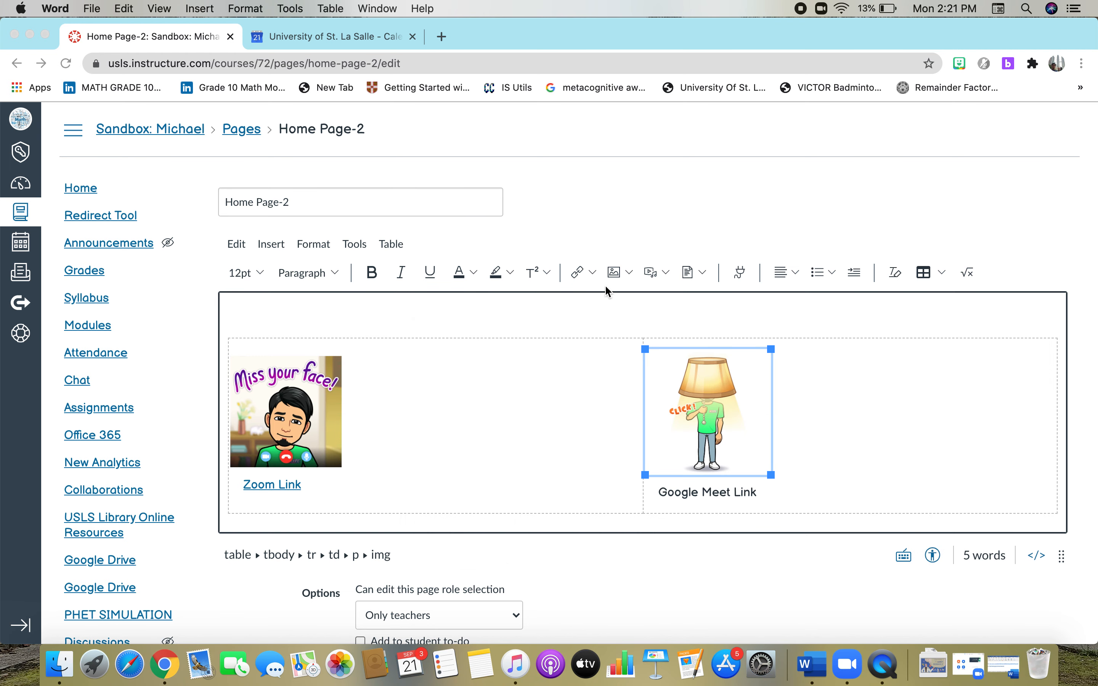
Link the Google Meet lamp image to the copied Google Meet URL as an external link.
{"action": "left_click", "coordinate": [589, 273]}
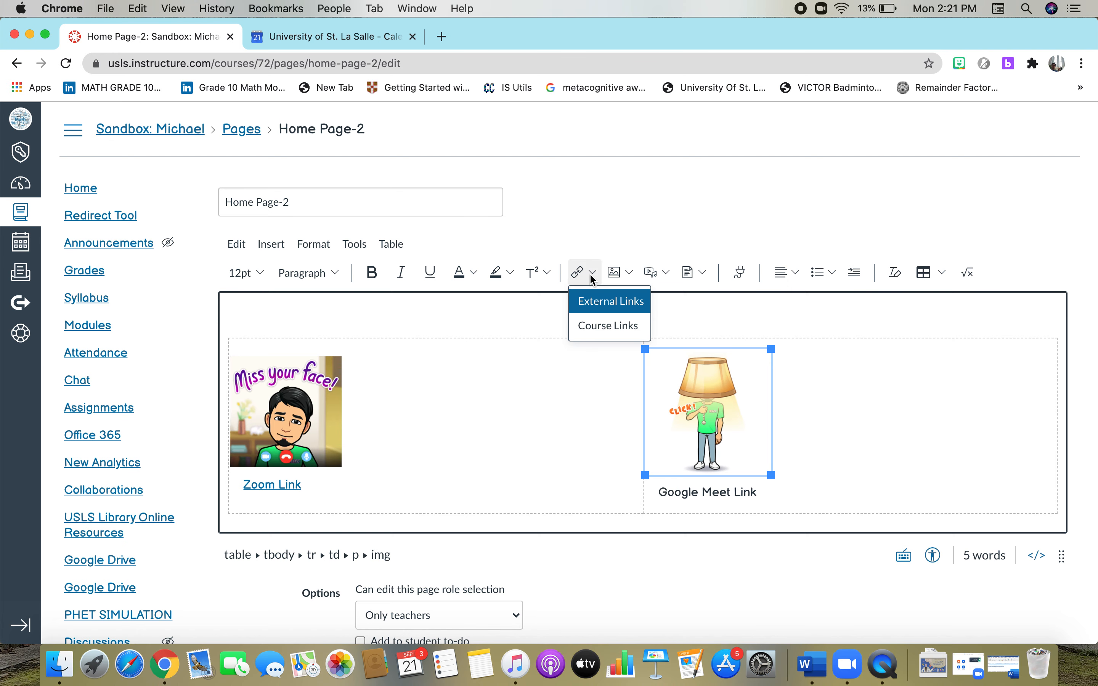
{"action": "left_click", "coordinate": [595, 304]}
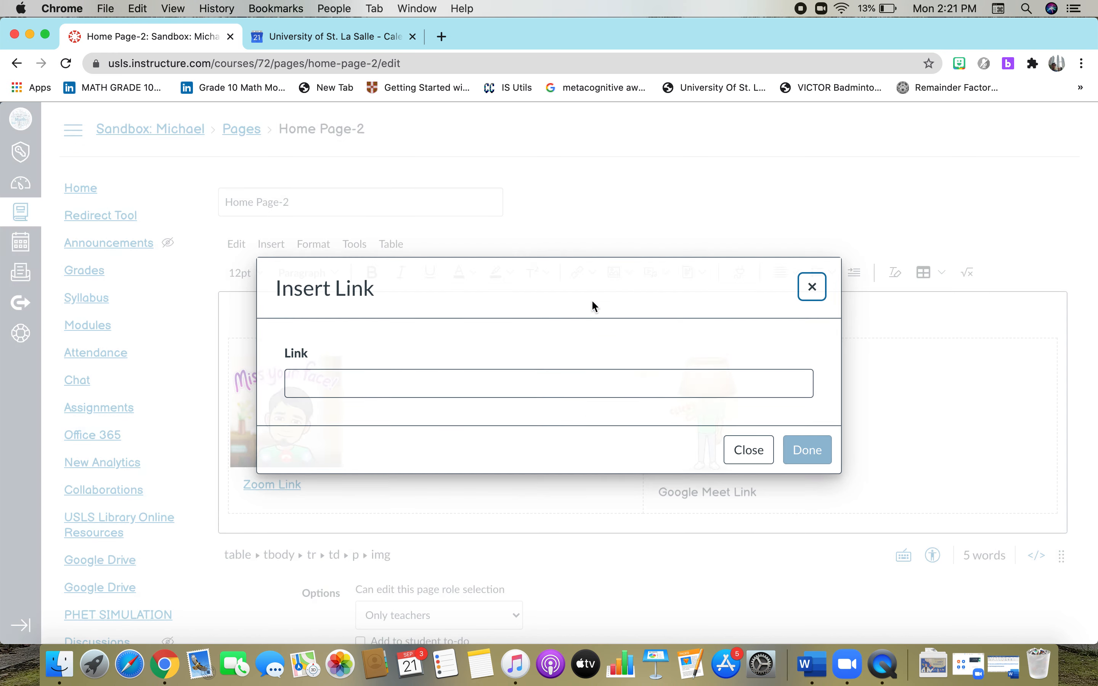
{"action": "left_click", "coordinate": [570, 387]}
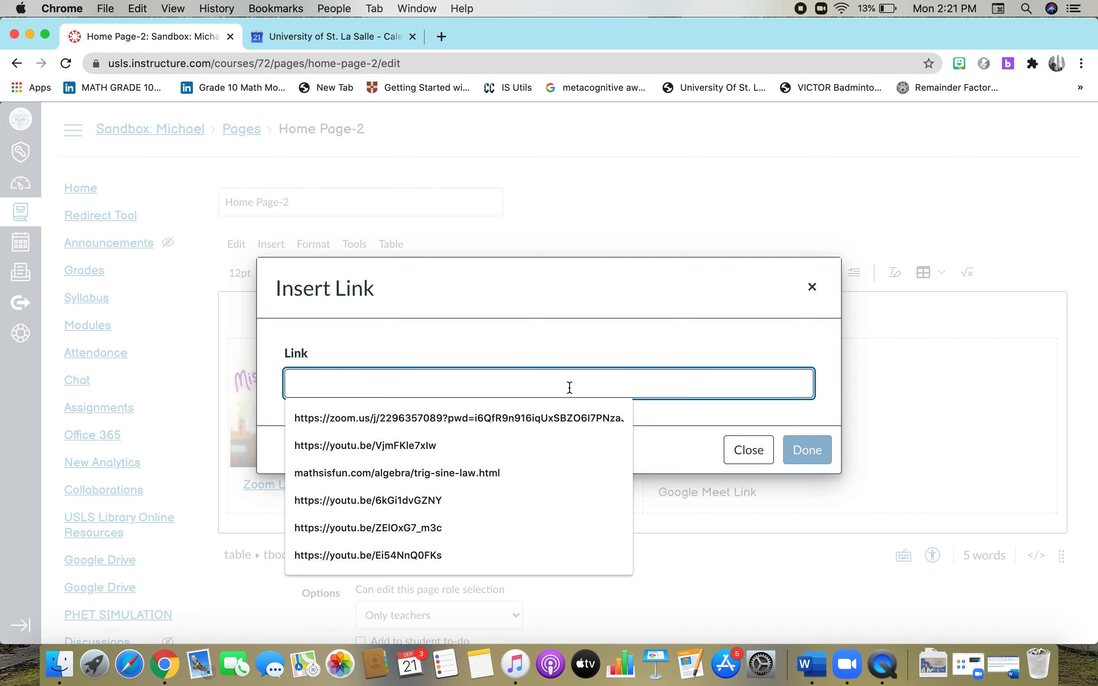
{"action": "key", "text": "super+v"}
{"action": "left_click", "coordinate": [816, 452]}
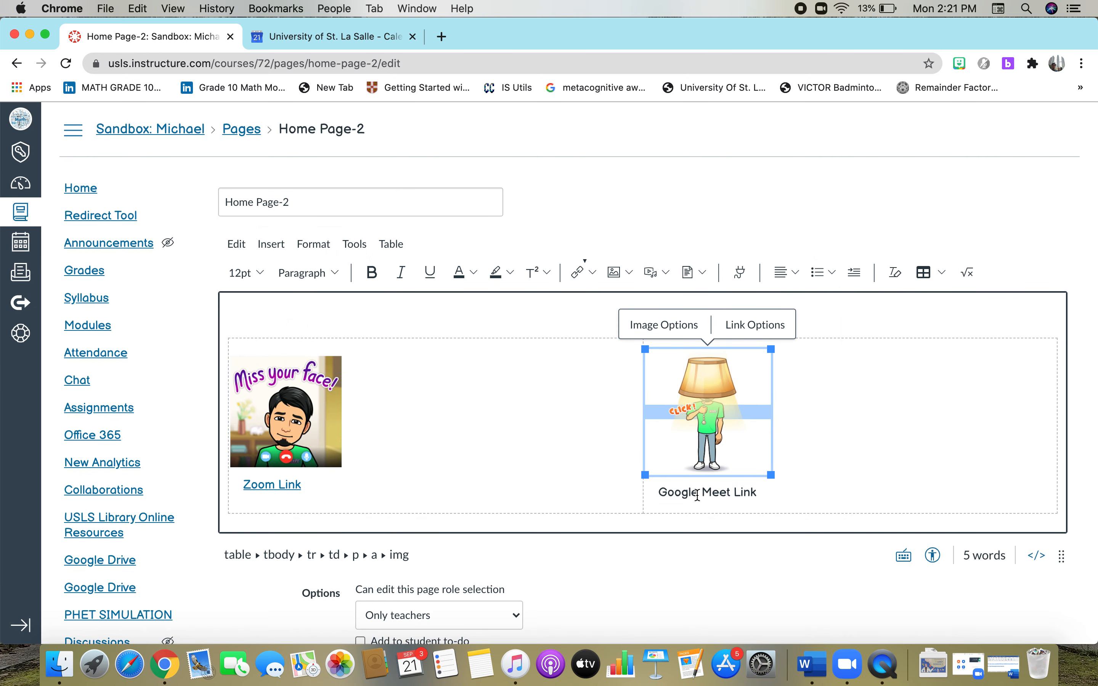
Link the 'Google Meet Link' caption text to the same Google Meet URL.
{"action": "left_click_drag", "start_coordinate": [656, 490], "coordinate": [759, 489]}
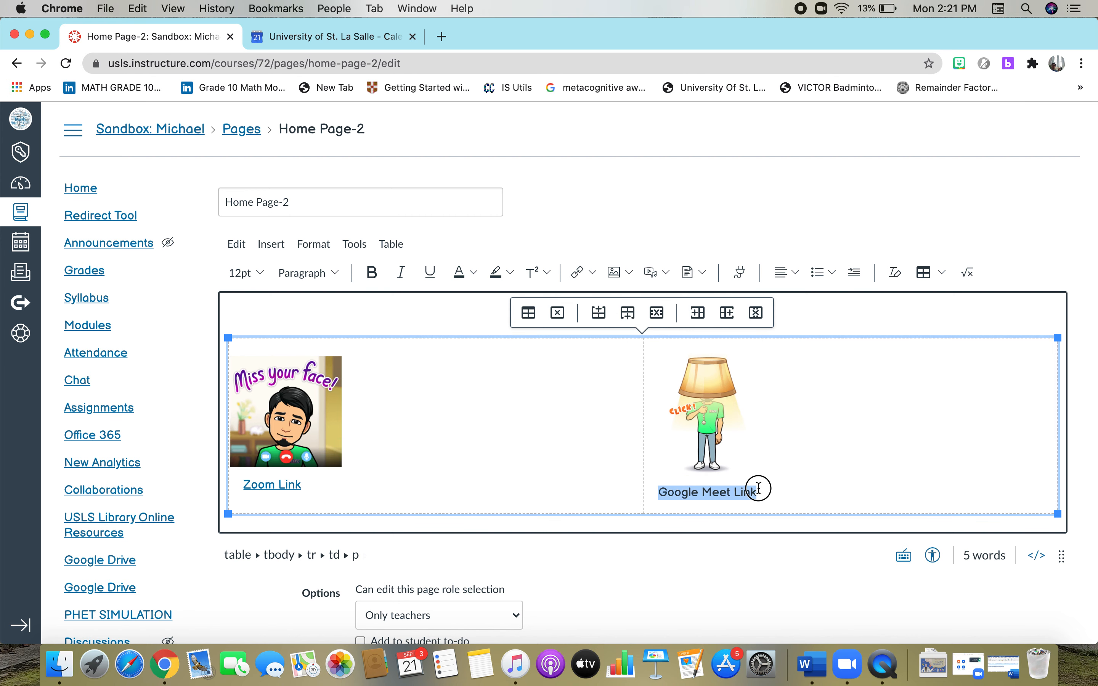
{"action": "left_click", "coordinate": [589, 273]}
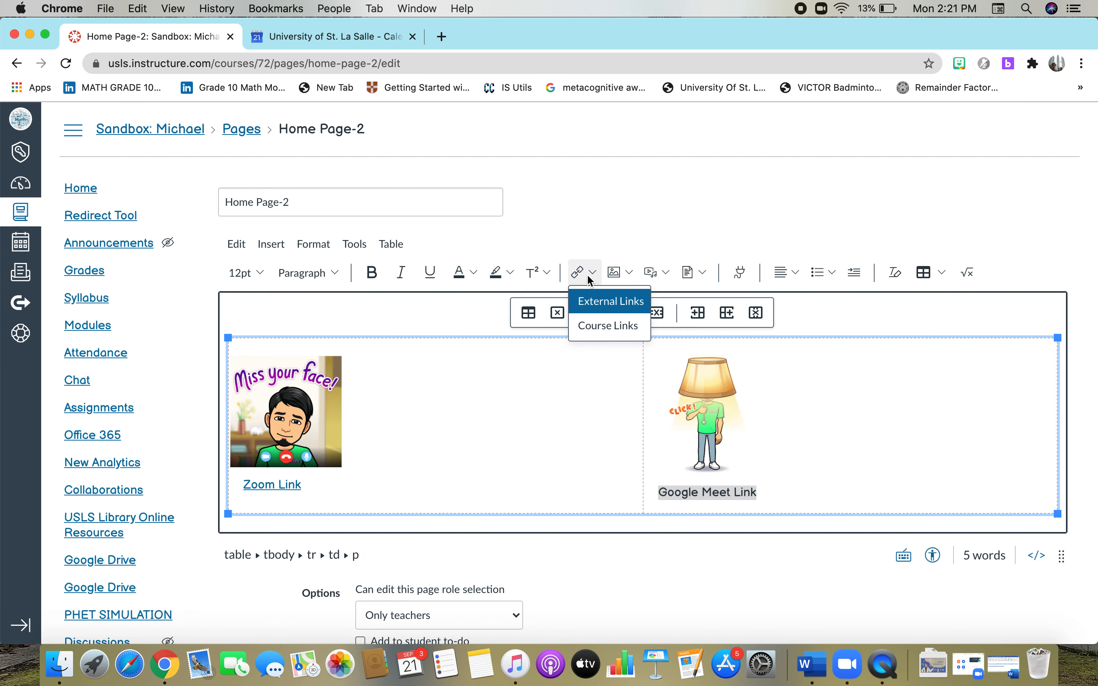
{"action": "left_click", "coordinate": [583, 303]}
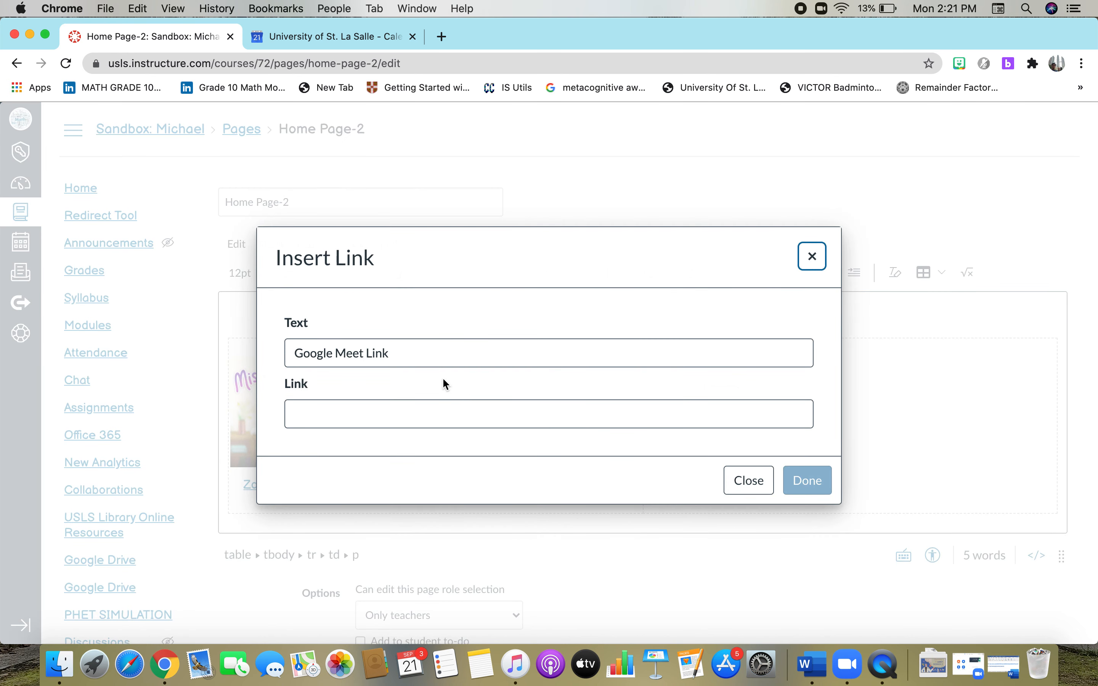
{"action": "left_click", "coordinate": [425, 405]}
{"action": "key", "text": "super+v"}
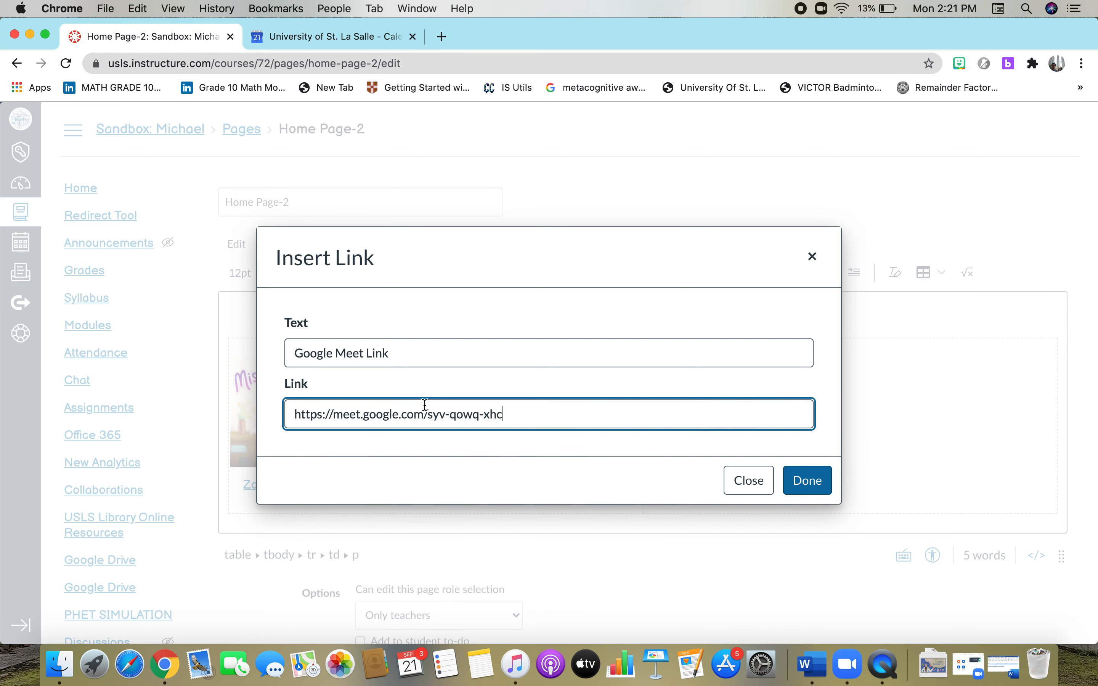
{"action": "left_click", "coordinate": [807, 481]}
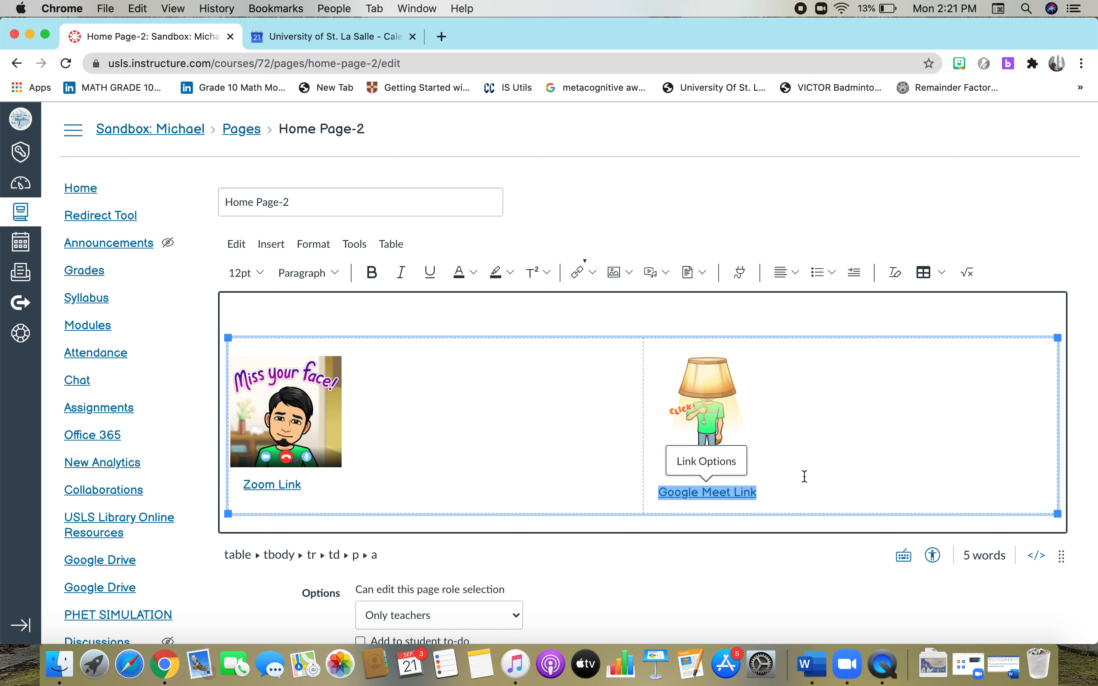
Save the edited Home Page-2 with its linked Zoom and Google Meet images.
{"action": "scroll", "coordinate": [805, 477], "scroll_direction": "down", "scroll_amount": 2}
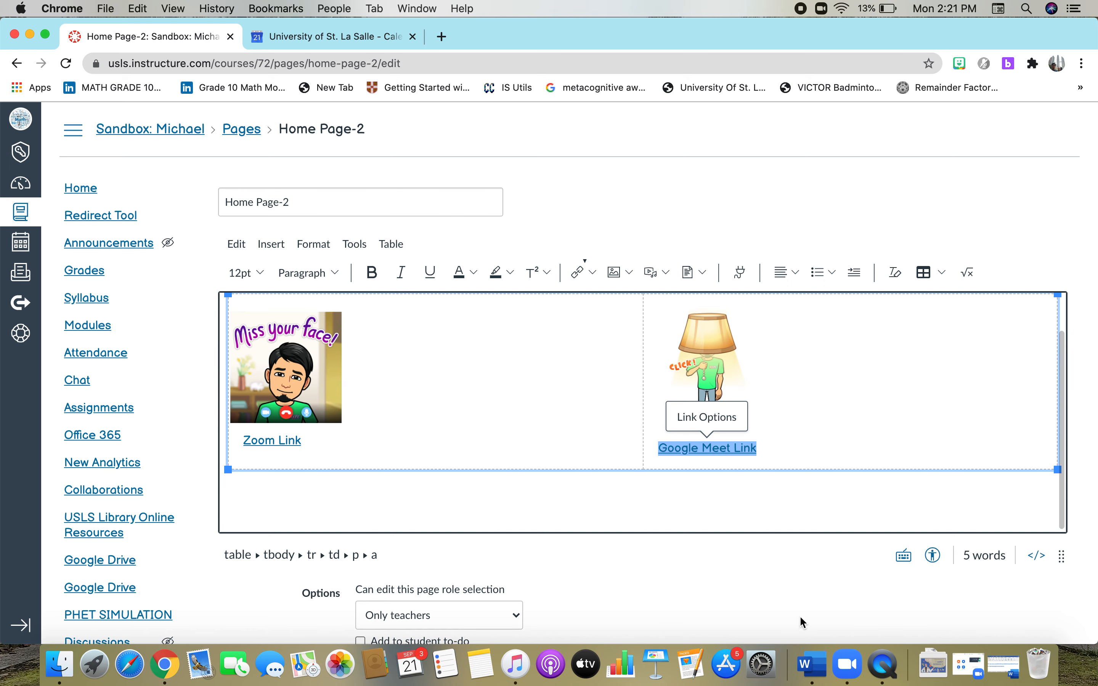
{"action": "scroll", "coordinate": [801, 620], "scroll_direction": "down", "scroll_amount": 3}
{"action": "scroll", "coordinate": [799, 616], "scroll_direction": "down", "scroll_amount": 6}
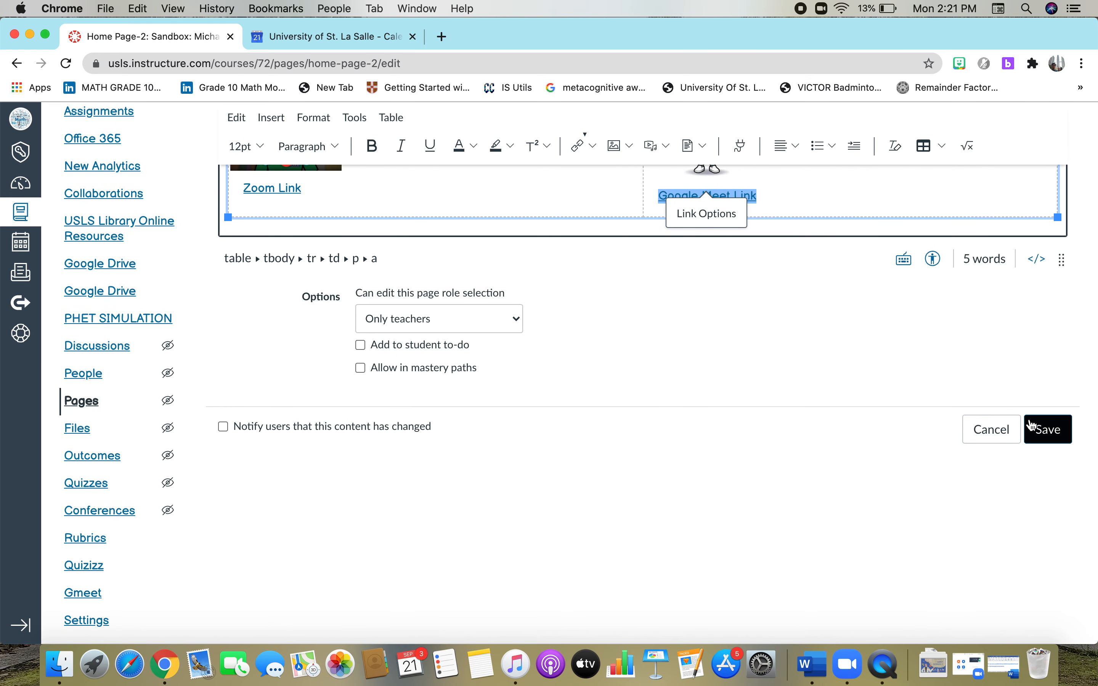
{"action": "left_click", "coordinate": [1050, 430]}
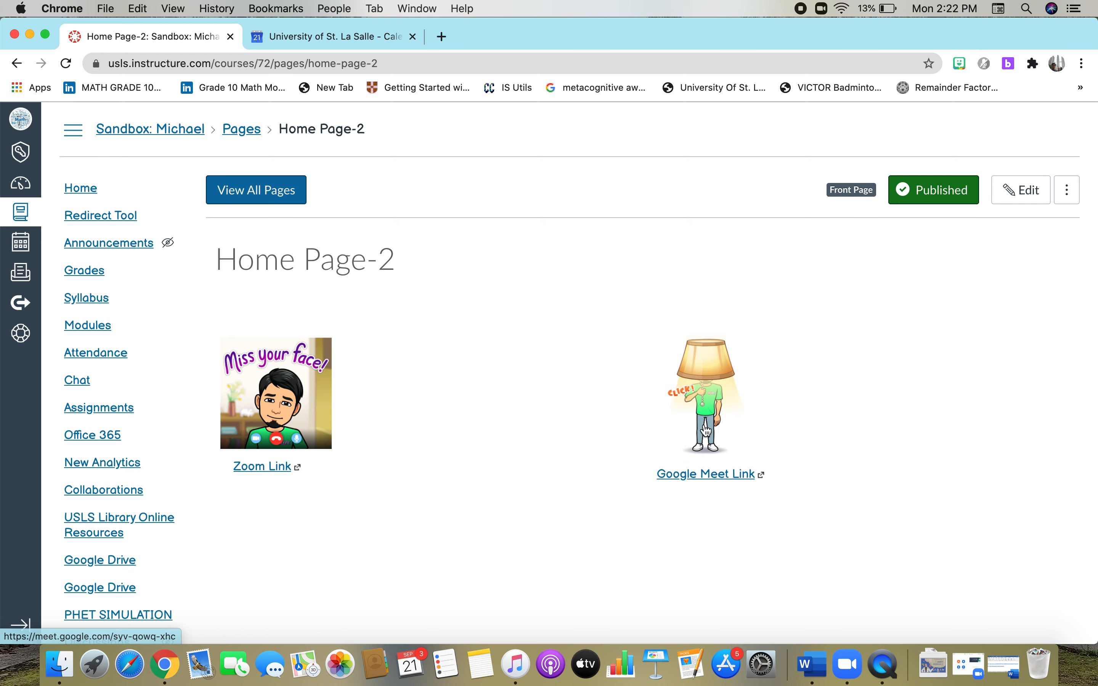
{"action": "left_click", "coordinate": [702, 410]}
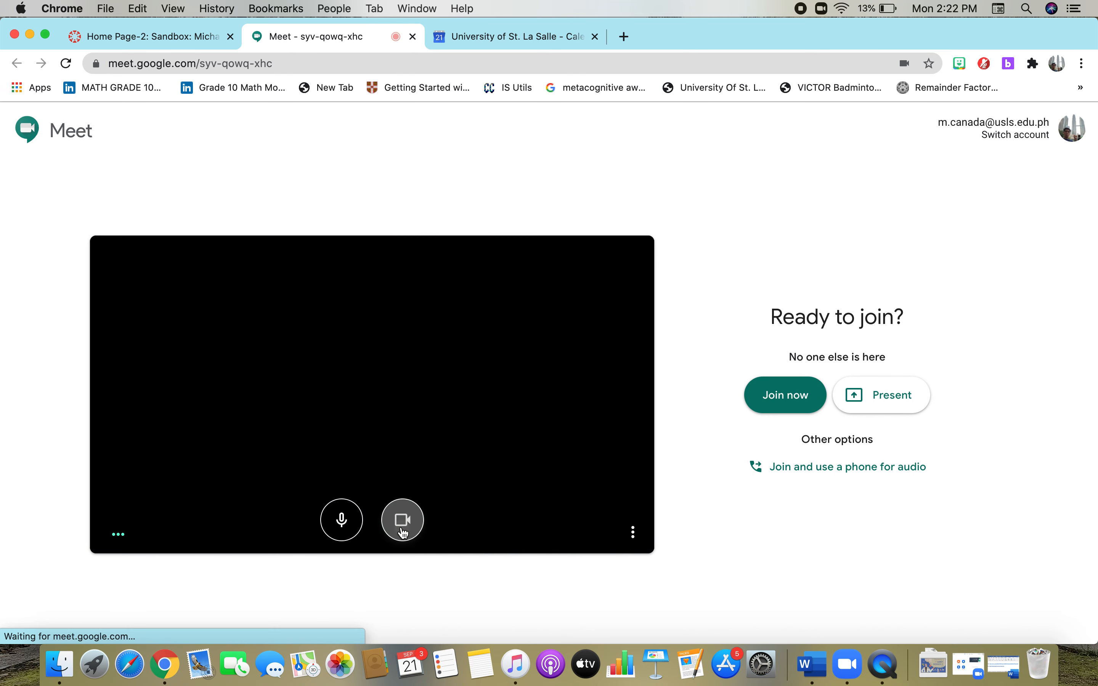
{"action": "left_click", "coordinate": [403, 520]}
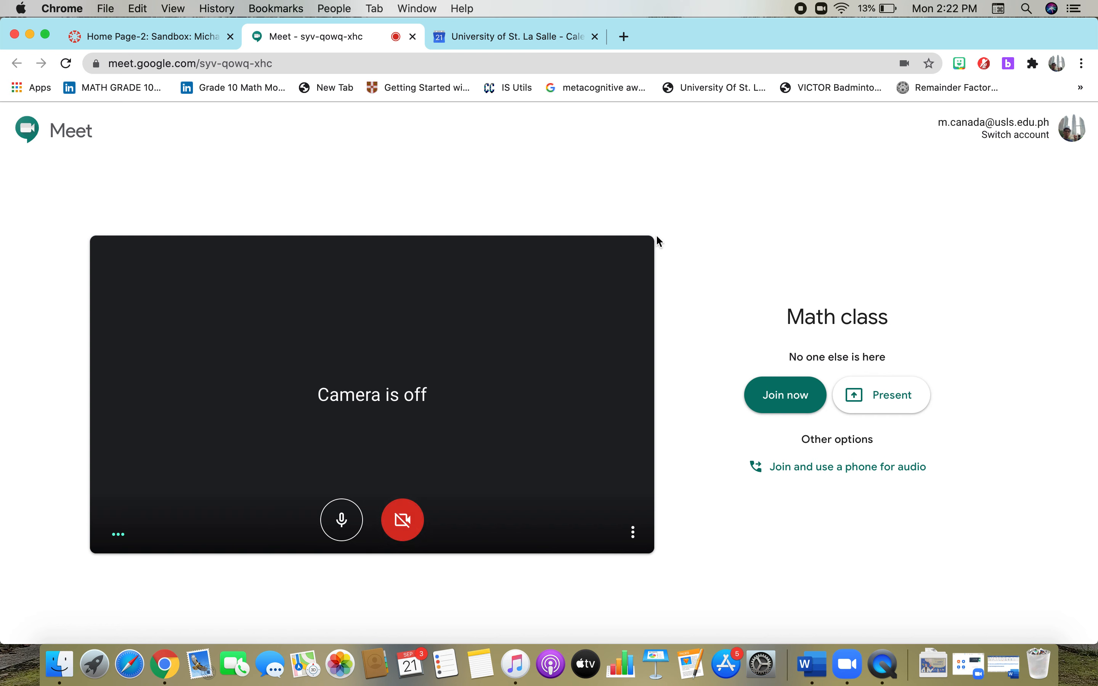
{"action": "left_click", "coordinate": [413, 36]}
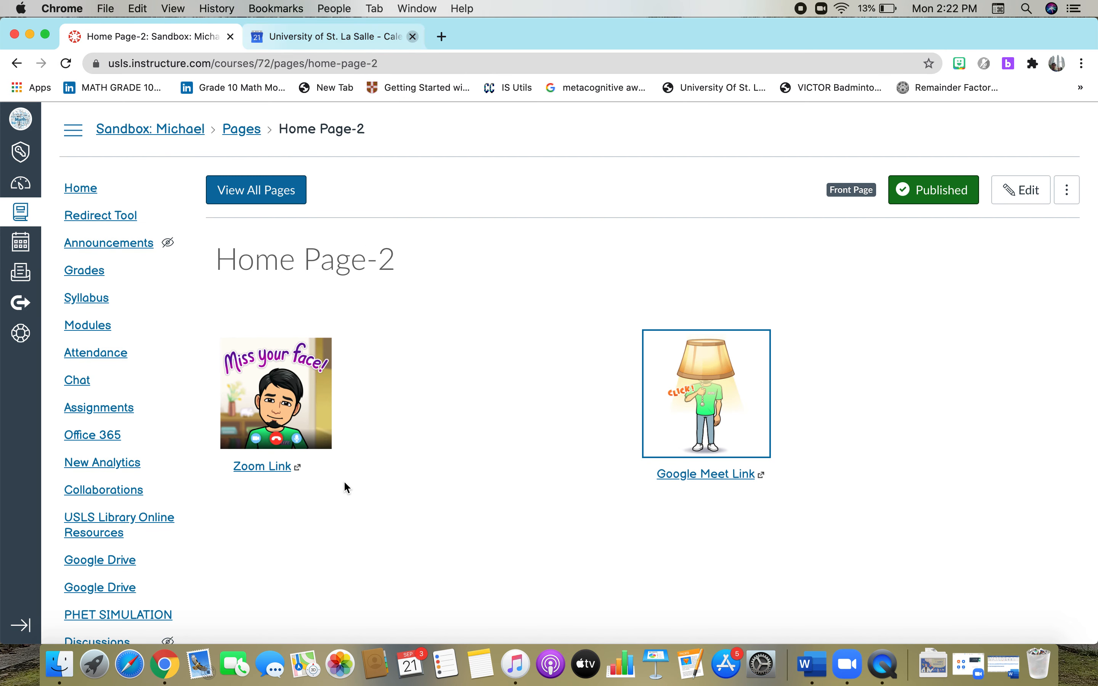
{"action": "left_click", "coordinate": [272, 425]}
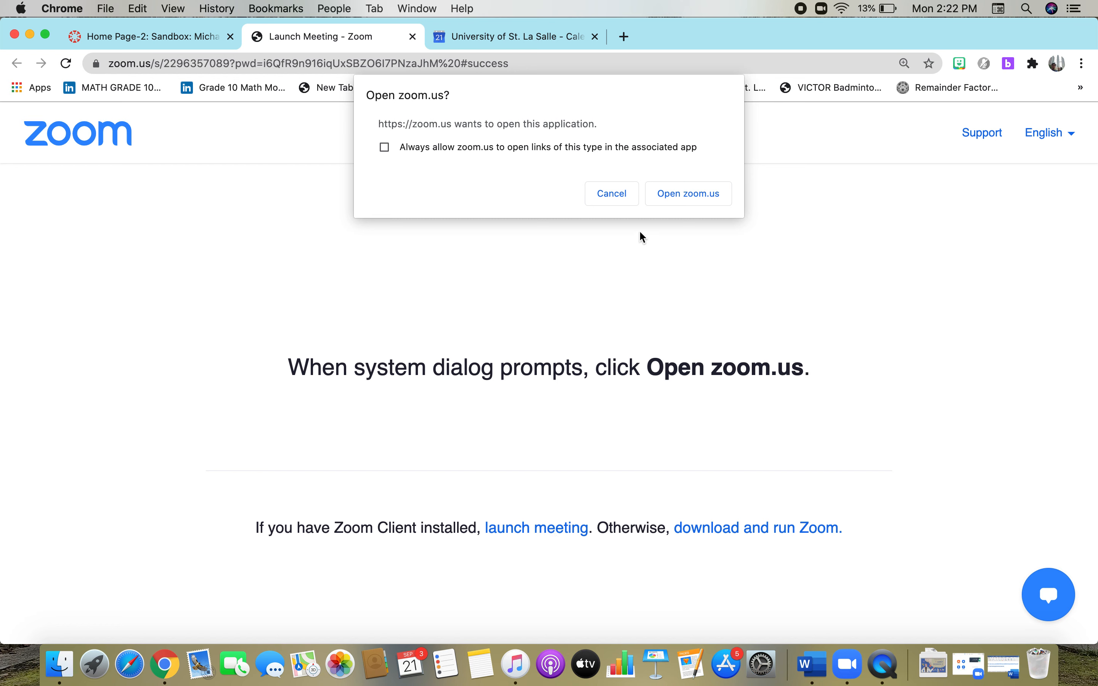
{"action": "left_click", "coordinate": [613, 196]}
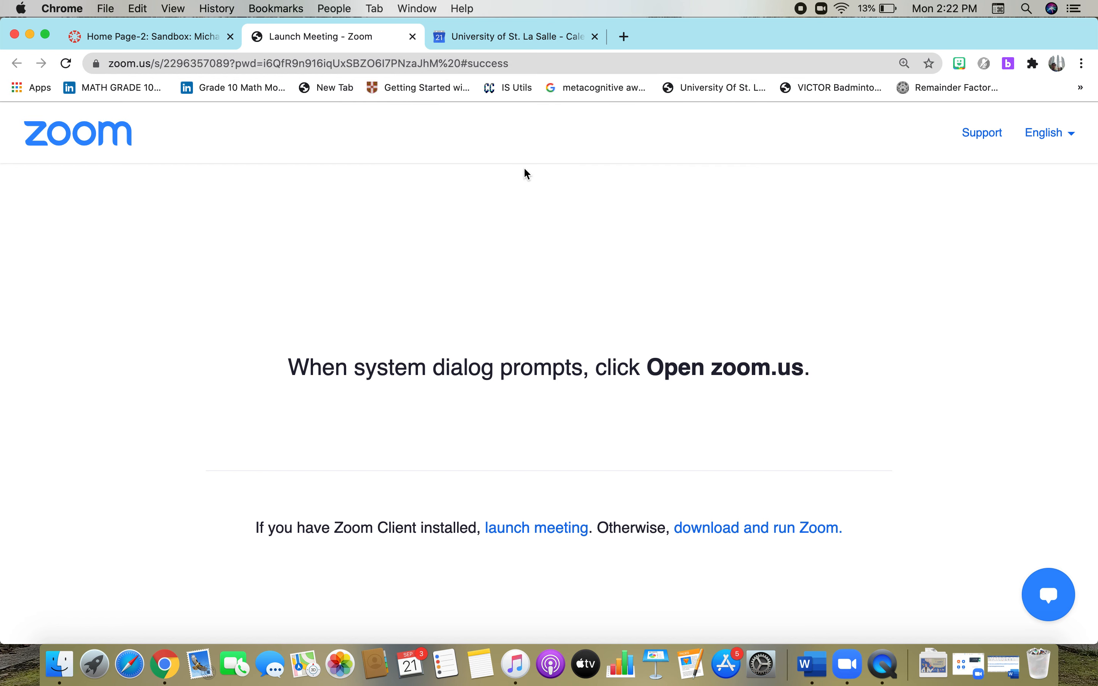
{"action": "left_click", "coordinate": [412, 37]}
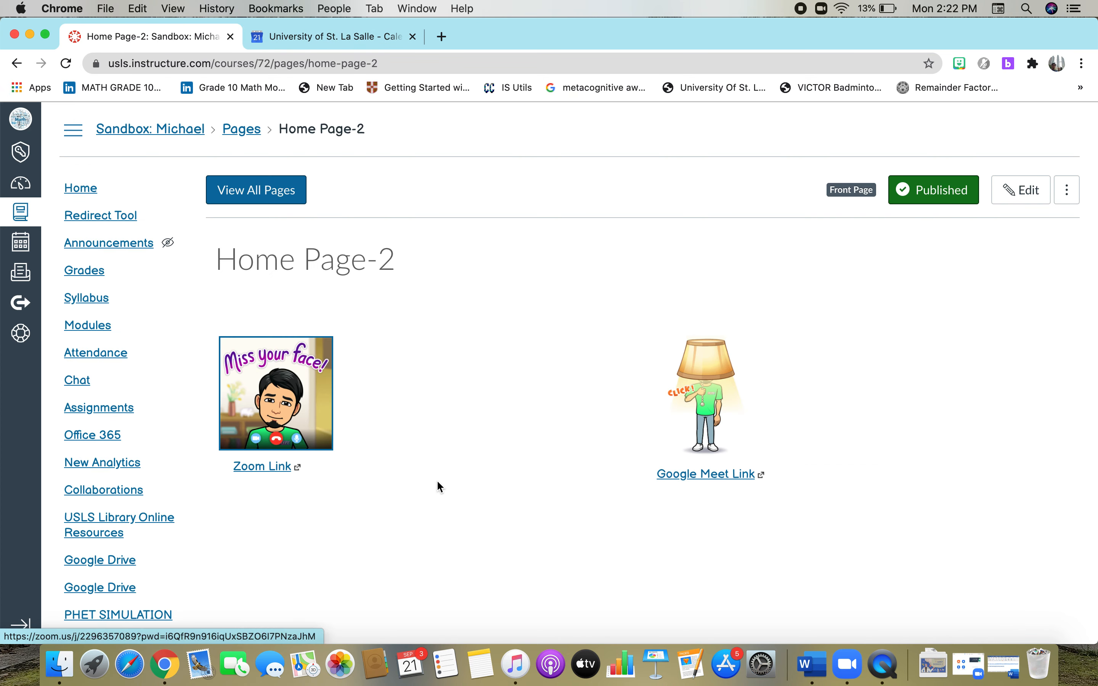
{"action": "scroll", "coordinate": [438, 486], "scroll_direction": "down", "scroll_amount": 5}
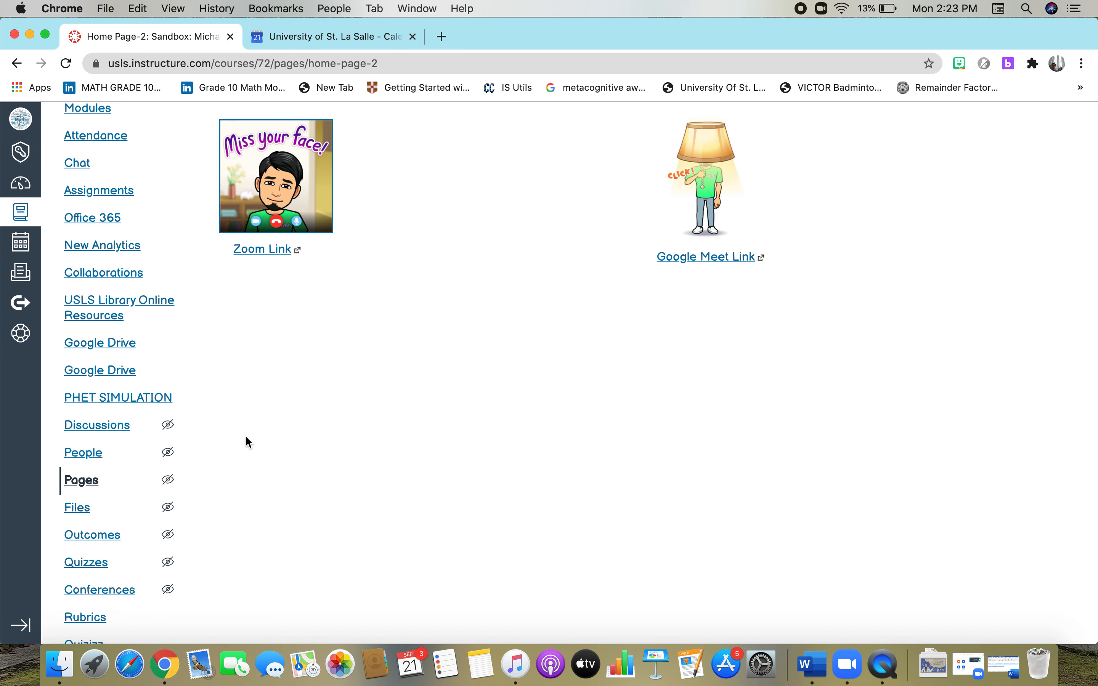
{"action": "scroll", "coordinate": [249, 443], "scroll_direction": "down", "scroll_amount": 4}
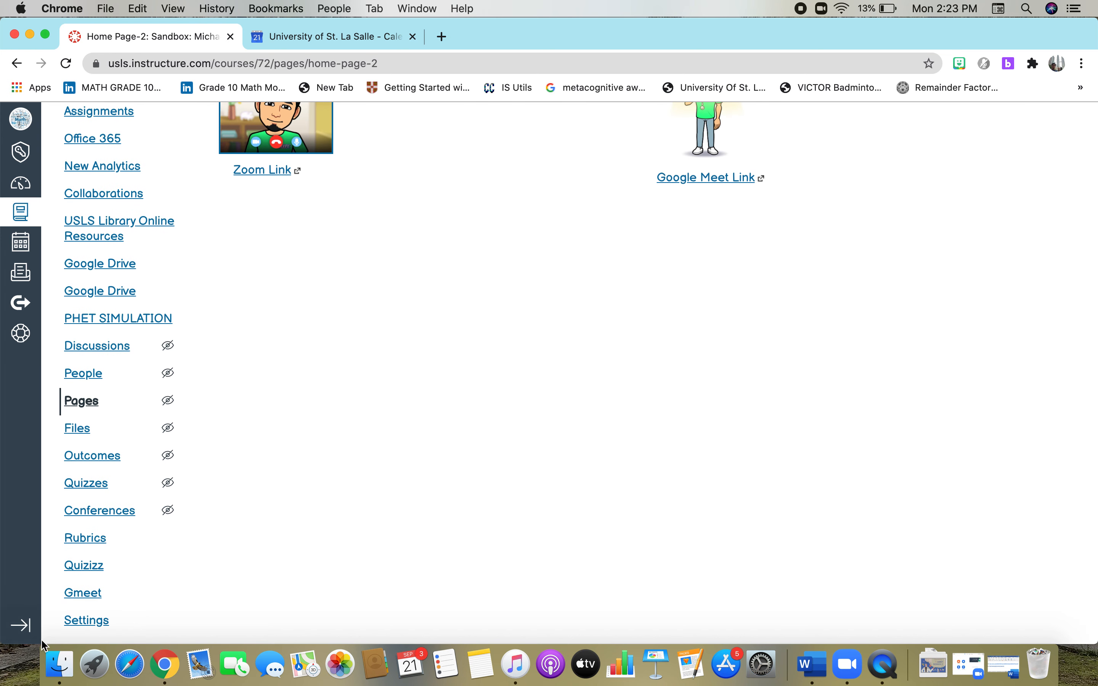
Open the course Settings Apps tab, search for 'redirect', then filter to installed apps.
{"action": "left_click", "coordinate": [82, 626]}
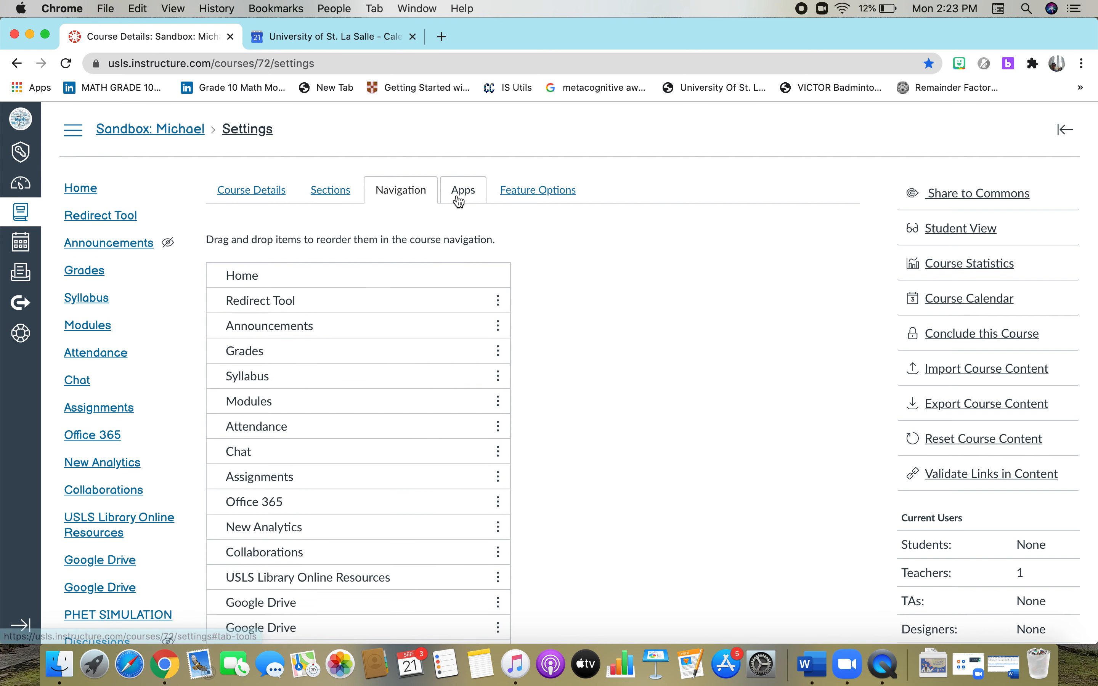
{"action": "left_click", "coordinate": [465, 196]}
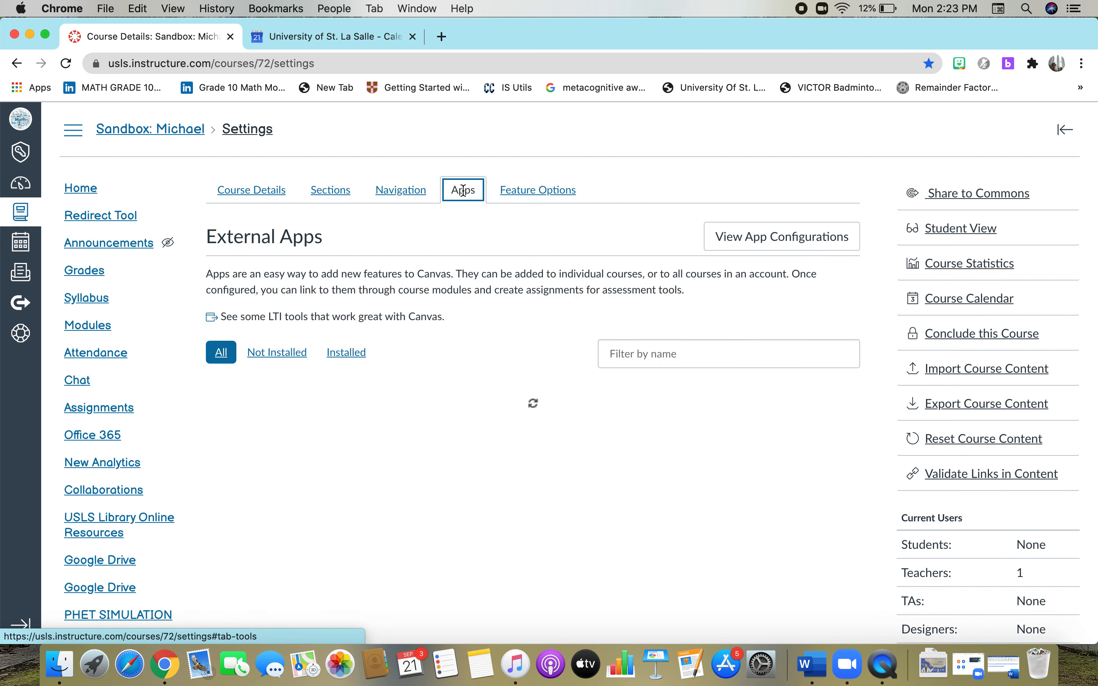
{"action": "left_click", "coordinate": [354, 361]}
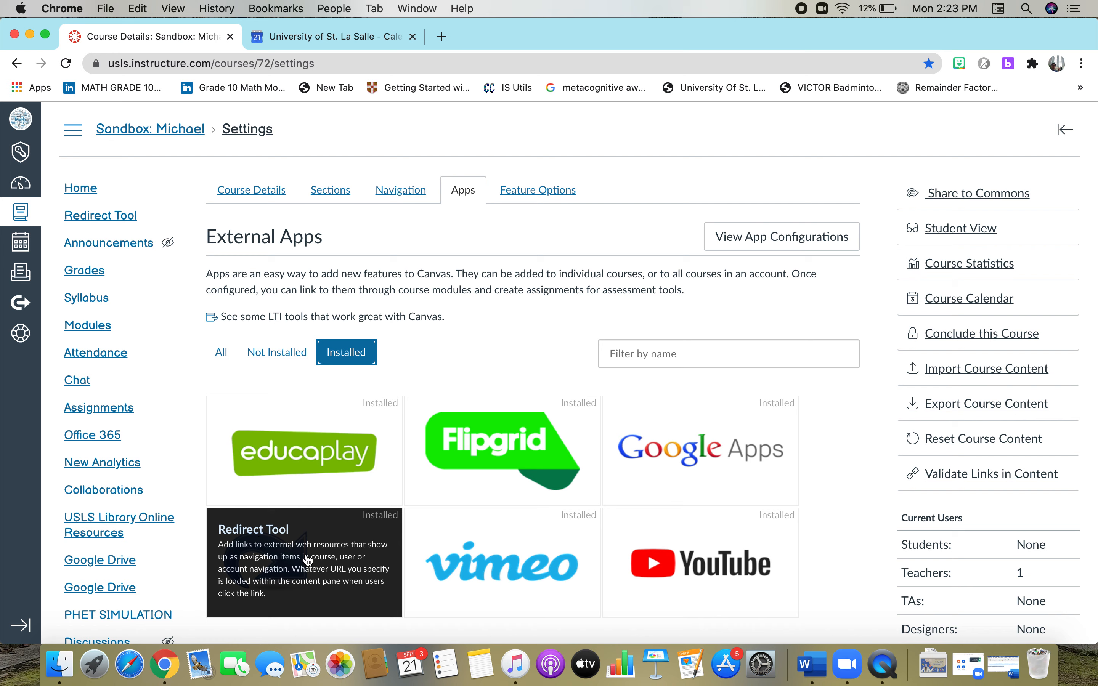
{"action": "left_click", "coordinate": [216, 358]}
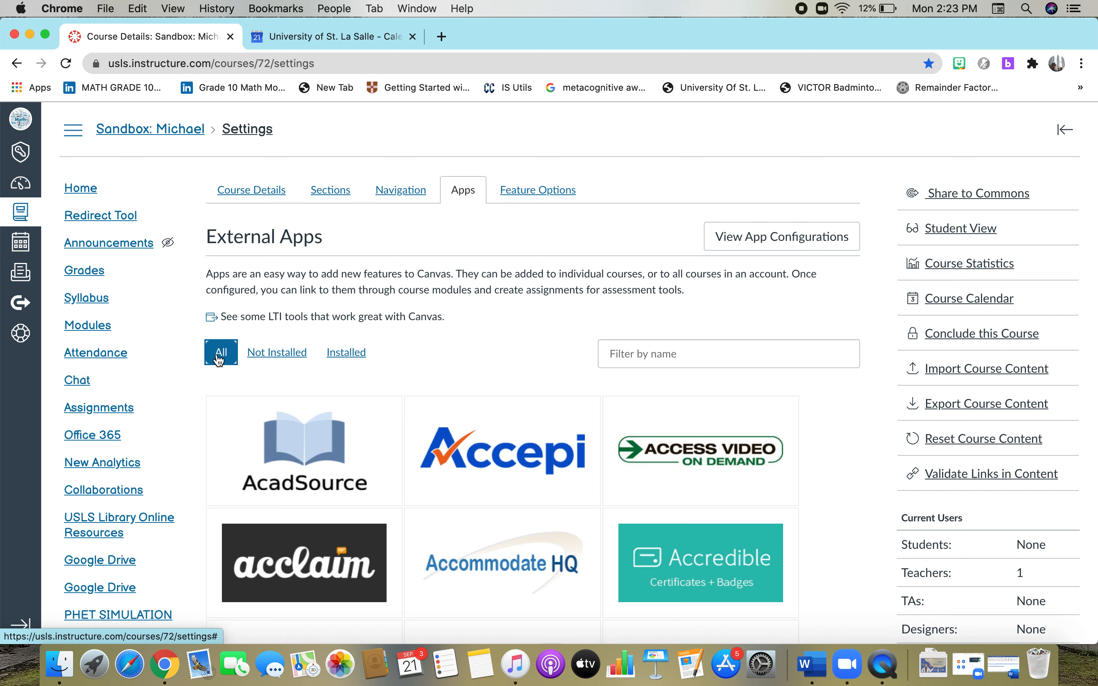
{"action": "left_click", "coordinate": [646, 361]}
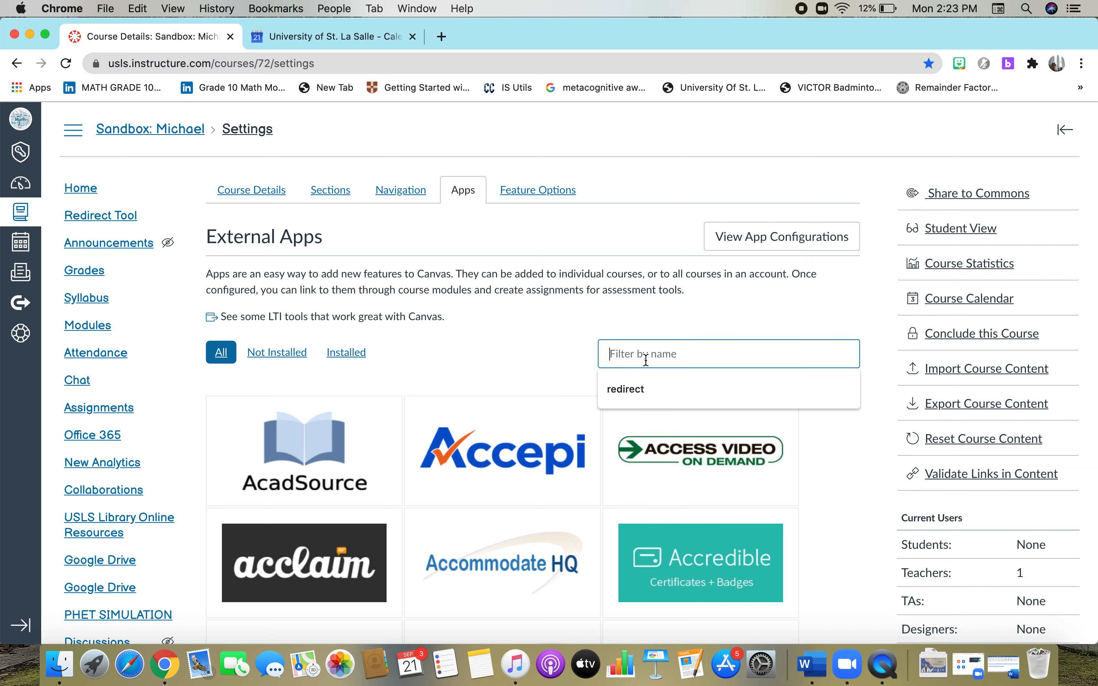
{"action": "type", "text": "redirect"}
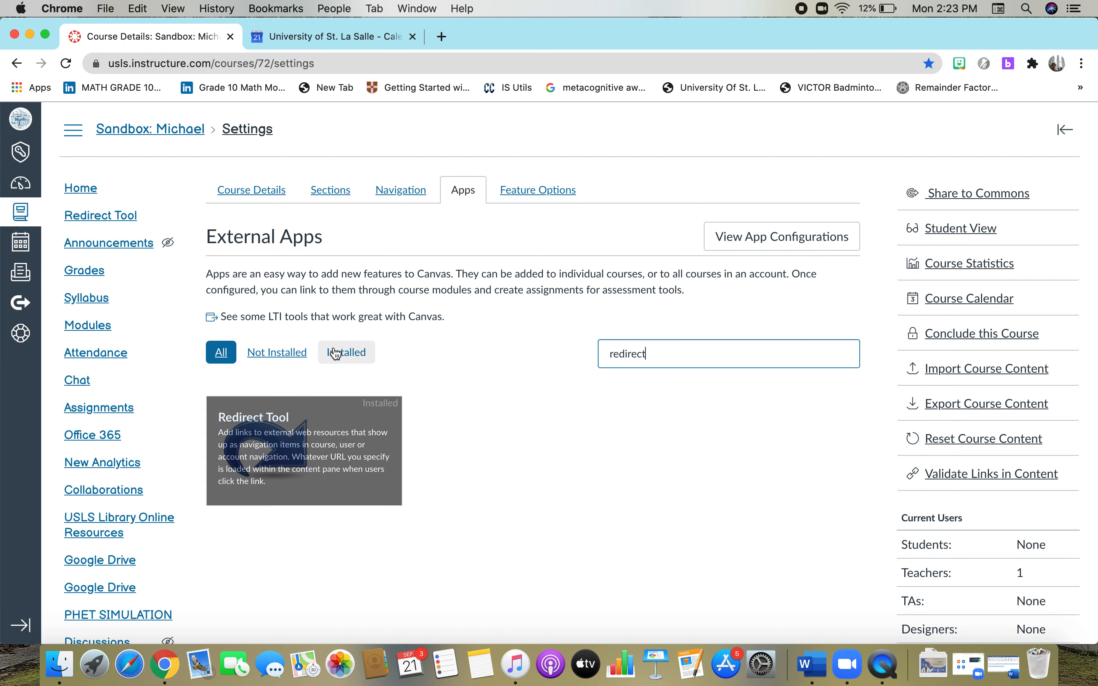
{"action": "key", "text": "BackSpace"}
{"action": "key", "text": "BackSpace"}
{"action": "key", "text": "BackSpace"}
{"action": "key", "text": "BackSpace"}
{"action": "key", "text": "BackSpace"}
{"action": "key", "text": "BackSpace"}
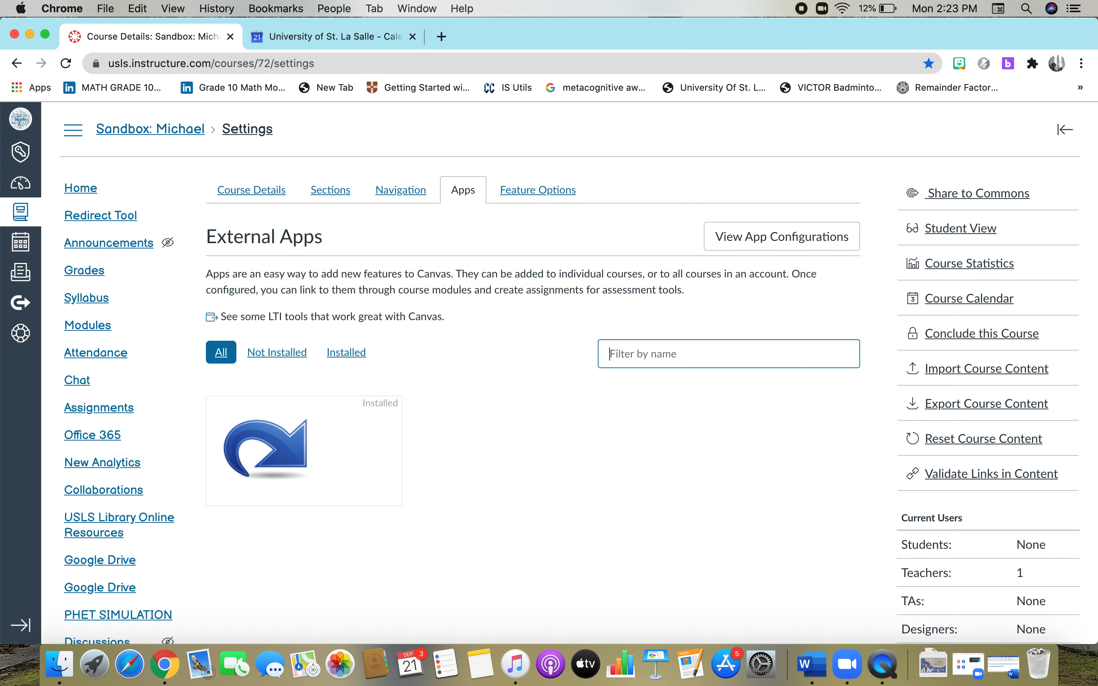
{"action": "left_click", "coordinate": [341, 360]}
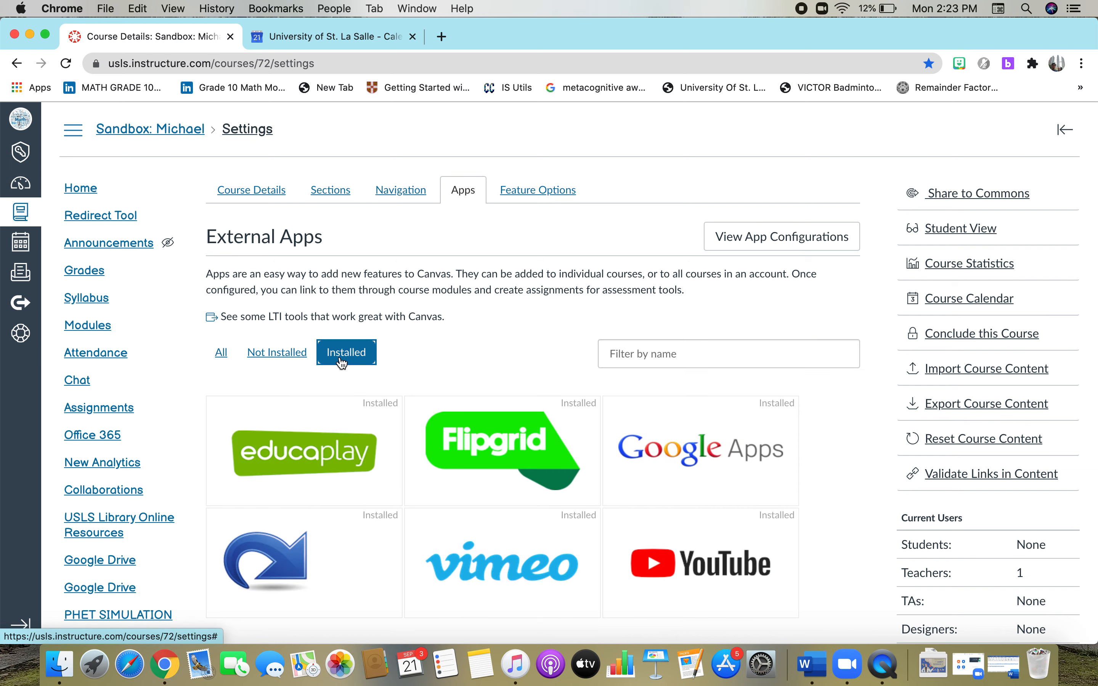
Open the installed Redirect Tool app and start adding a new redirect link.
{"action": "mouse_move", "coordinate": [278, 584]}
{"action": "left_click", "coordinate": [301, 565]}
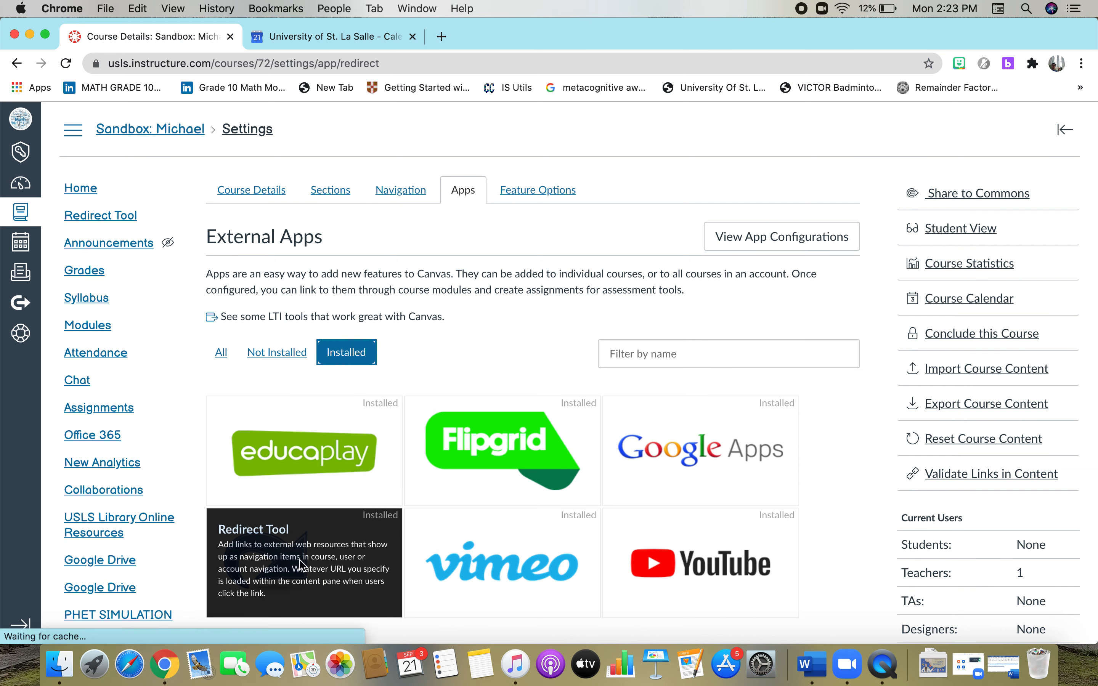
{"action": "left_click", "coordinate": [320, 484]}
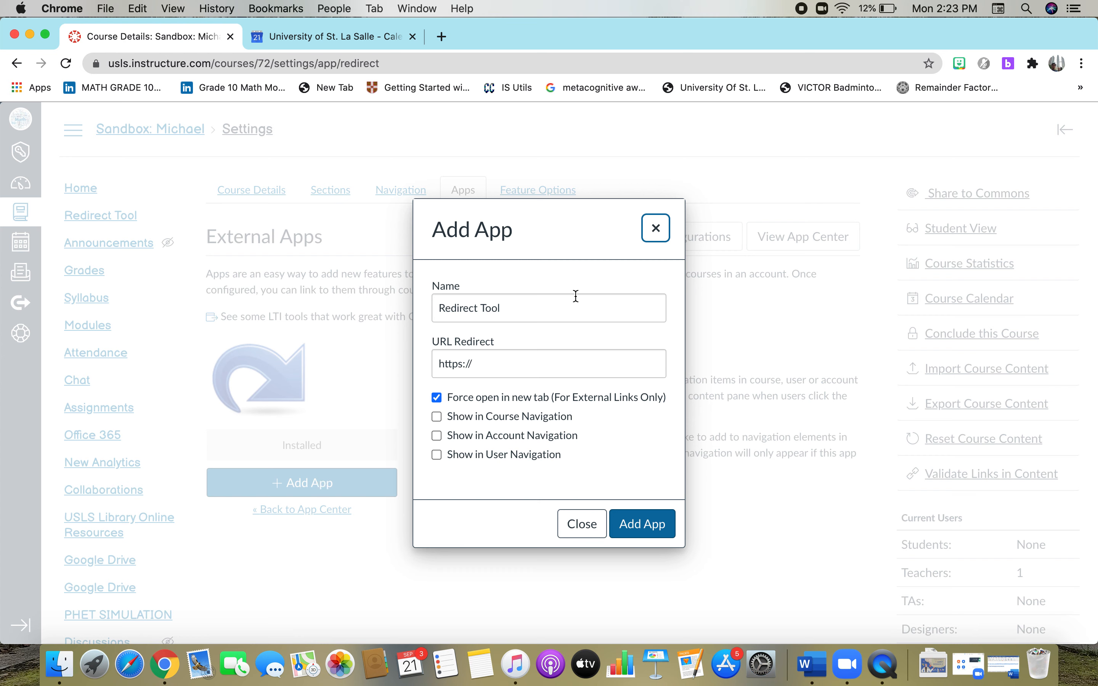
Name the app 'Zoom meeting' and clear the URL Redirect field.
{"action": "left_click_drag", "start_coordinate": [530, 311], "coordinate": [410, 310]}
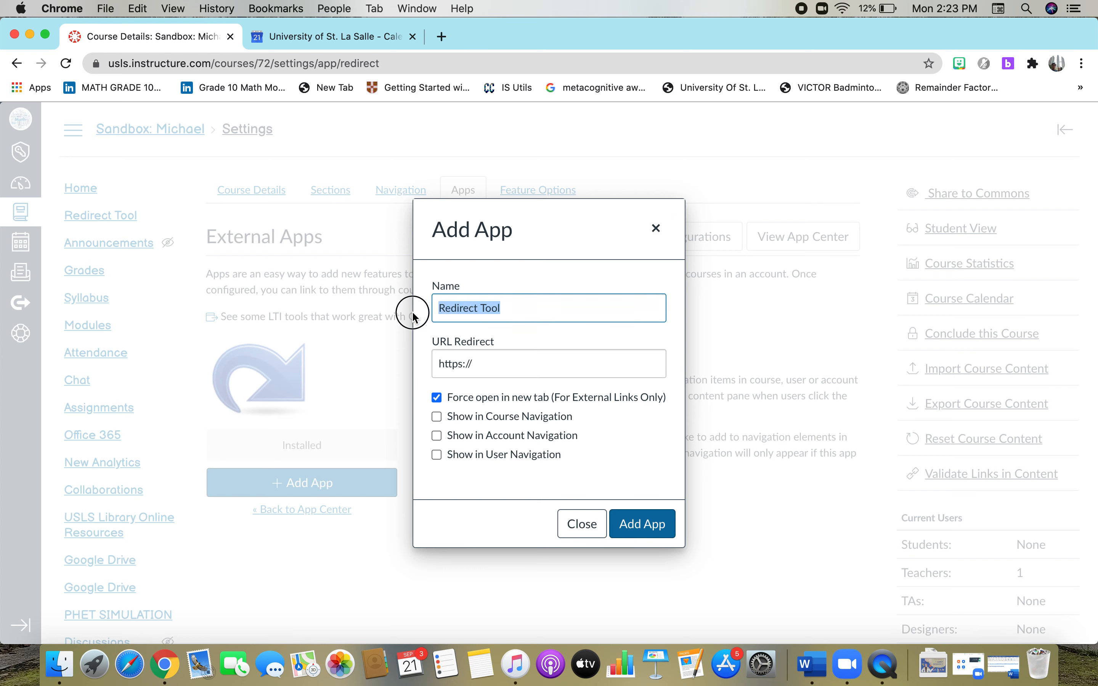
{"action": "key", "text": "BackSpace"}
{"action": "type", "text": "Zoom meeting"}
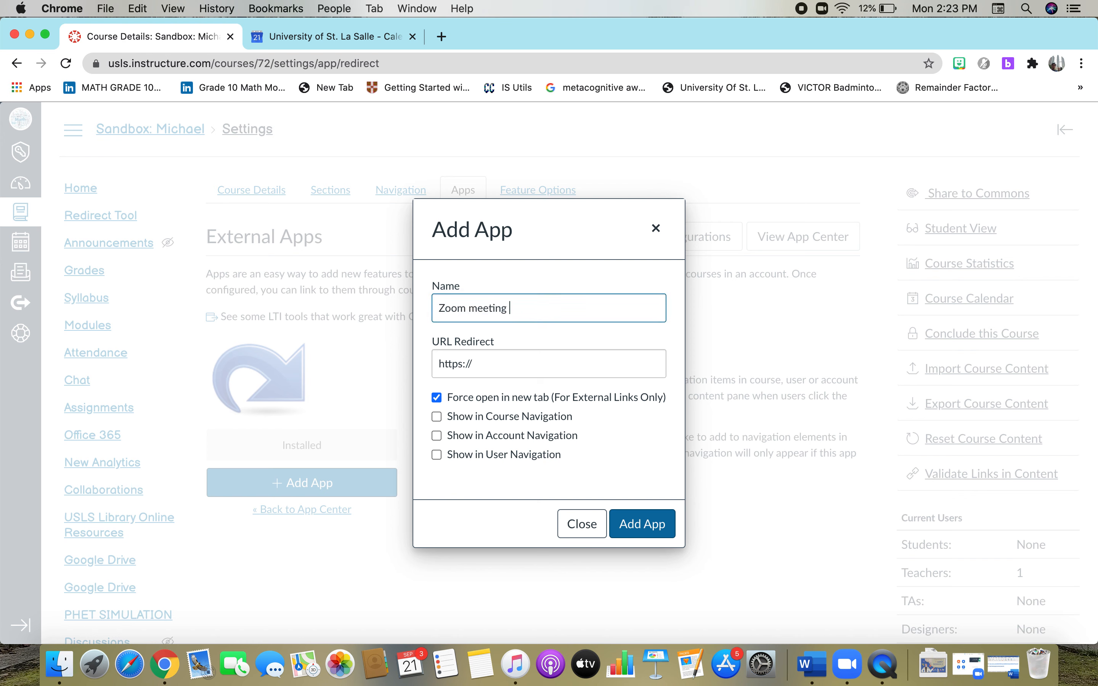
{"action": "left_click", "coordinate": [505, 362]}
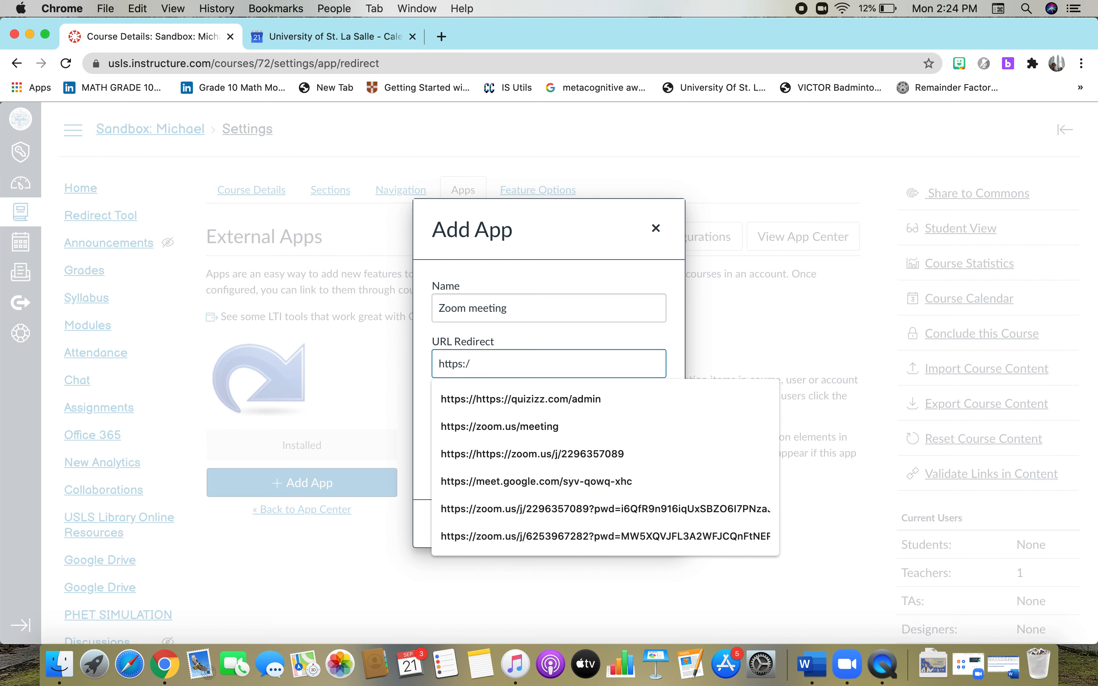
{"action": "key", "text": "BackSpace"}
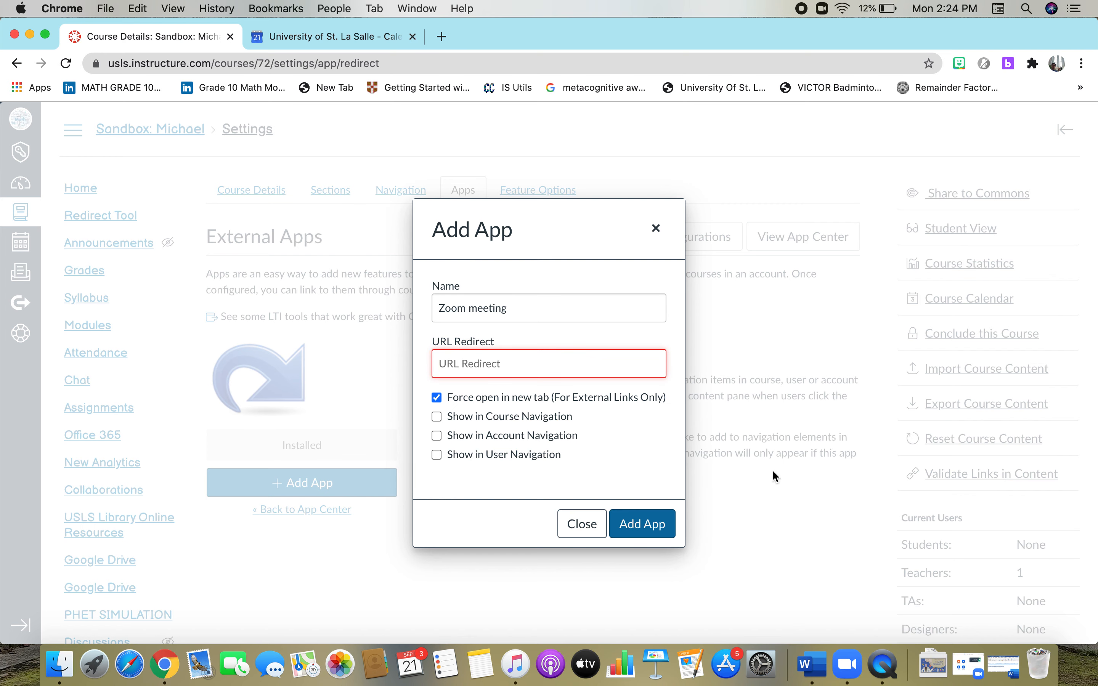
Copy the Zoom meeting URL from the Word document, then minimize Word to reveal Canvas.
{"action": "left_click", "coordinate": [1007, 671]}
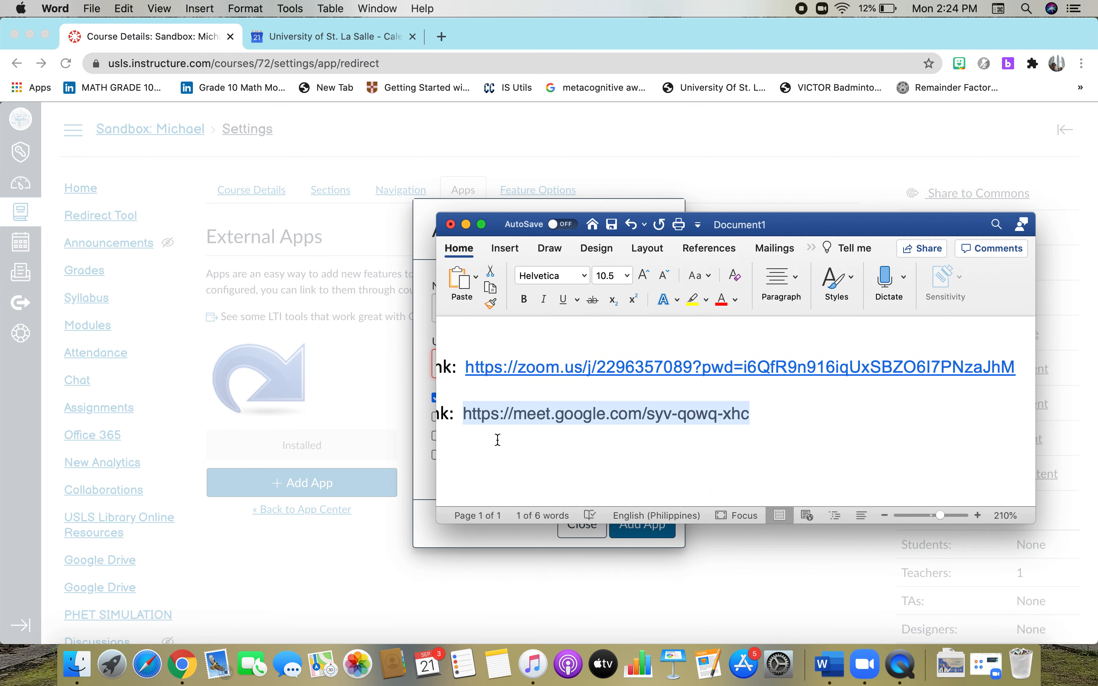
{"action": "left_click_drag", "start_coordinate": [465, 366], "coordinate": [1025, 369]}
{"action": "key", "text": "super+c"}
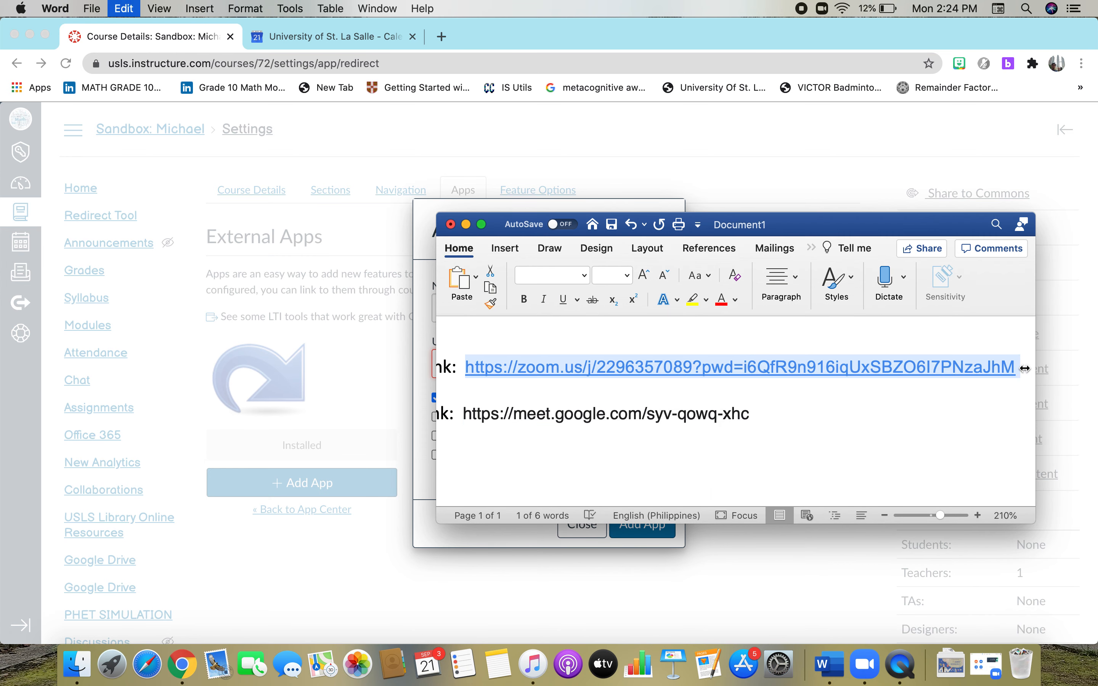
{"action": "left_click", "coordinate": [467, 225]}
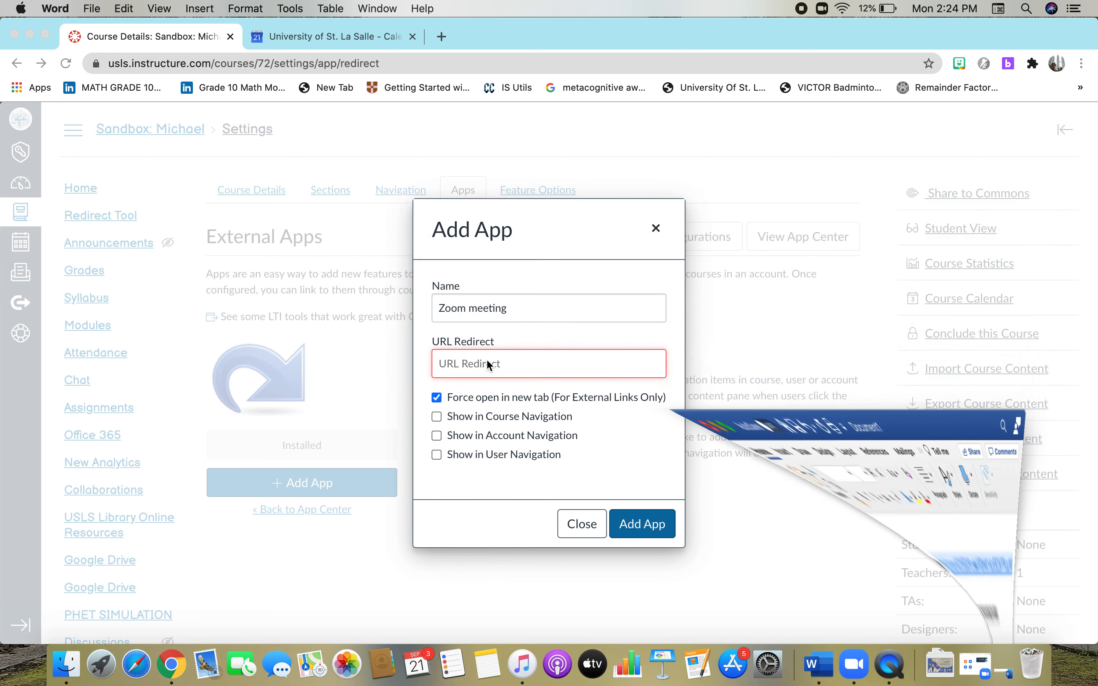
Paste the Zoom link as the redirect URL, show it in course and account navigation, and add the app.
{"action": "left_click", "coordinate": [490, 368]}
{"action": "key", "text": "super+v"}
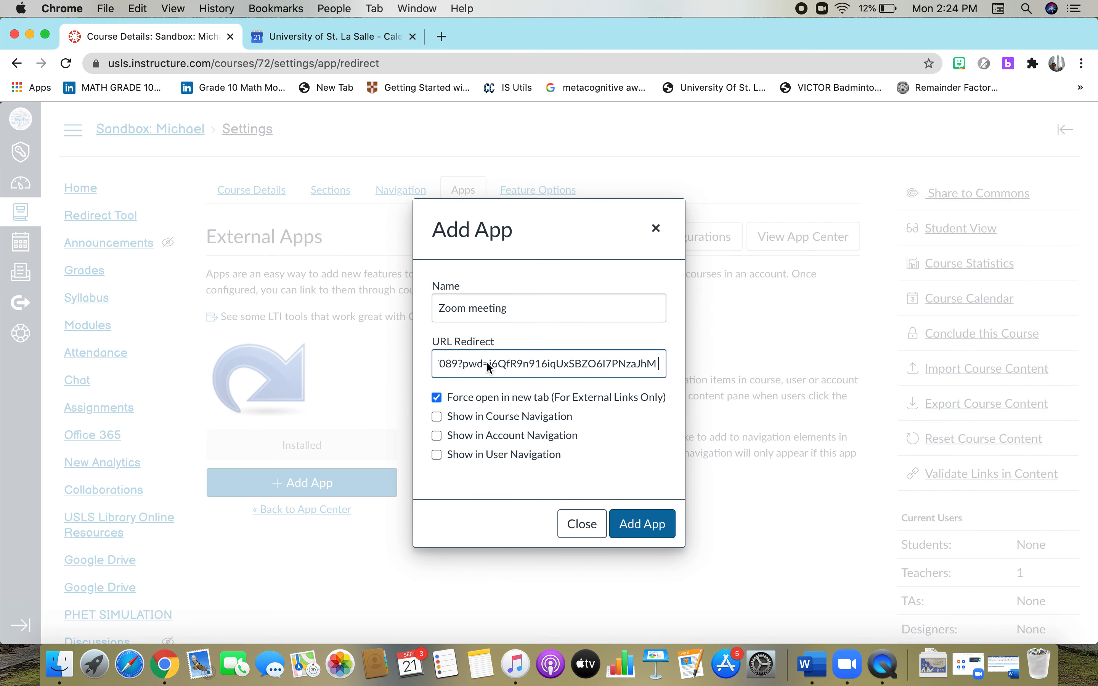
{"action": "left_click", "coordinate": [438, 418]}
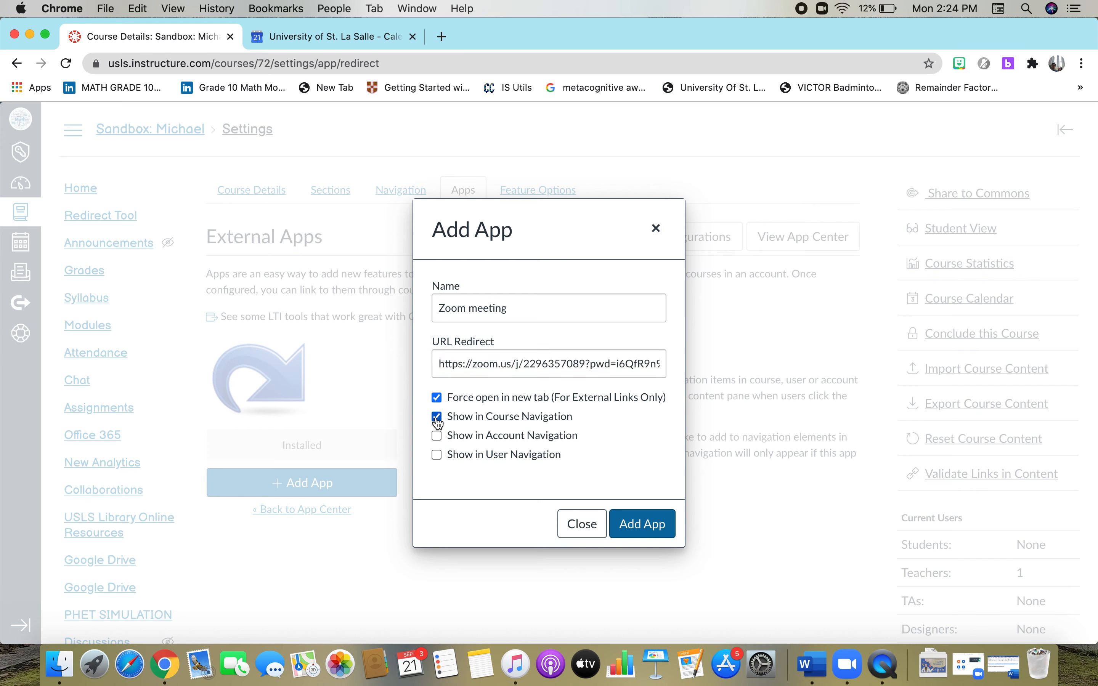
{"action": "left_click", "coordinate": [438, 438]}
{"action": "left_click", "coordinate": [645, 525]}
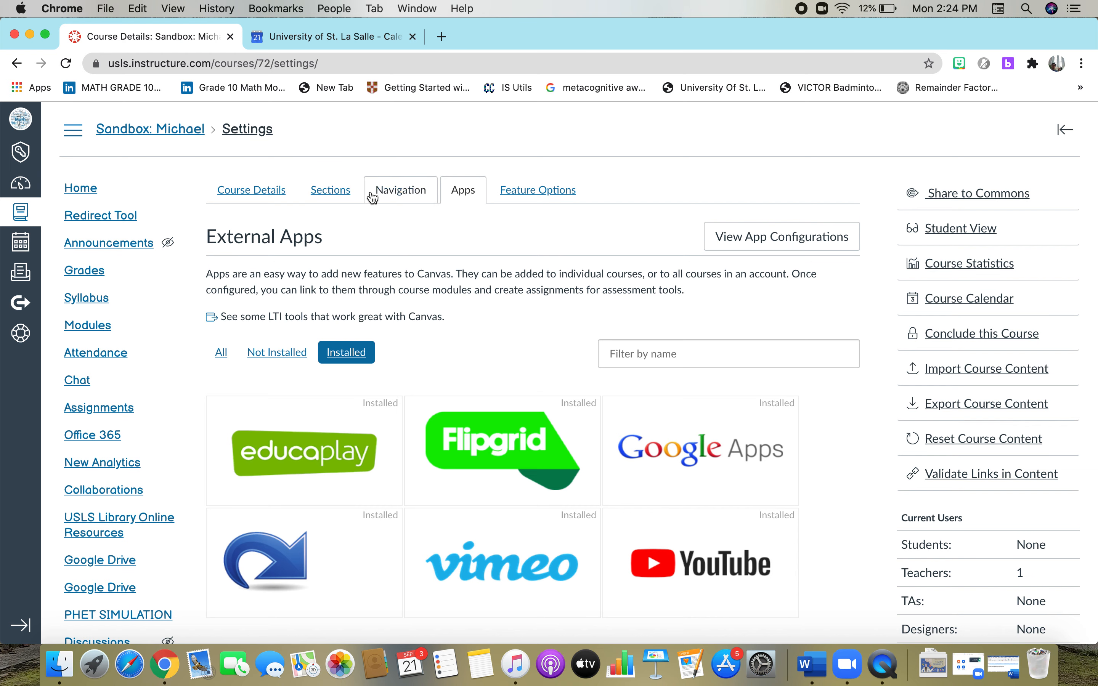
Reload the course Navigation settings and scroll down to find the new Zoom meeting item.
{"action": "left_click", "coordinate": [390, 195]}
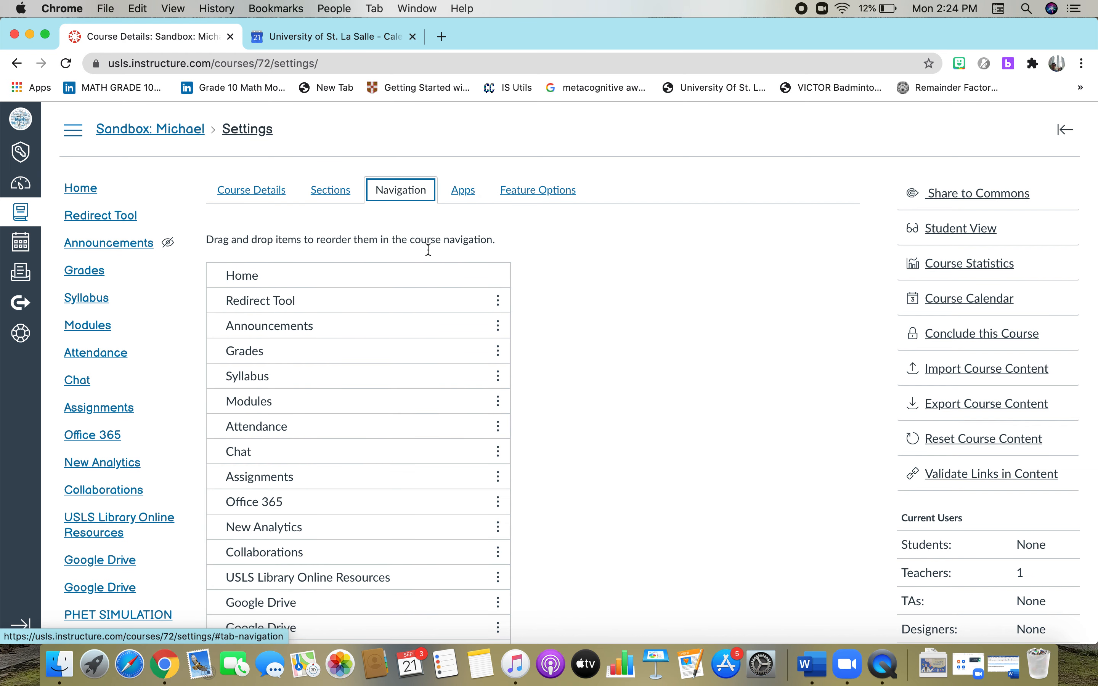
{"action": "left_click", "coordinate": [67, 63]}
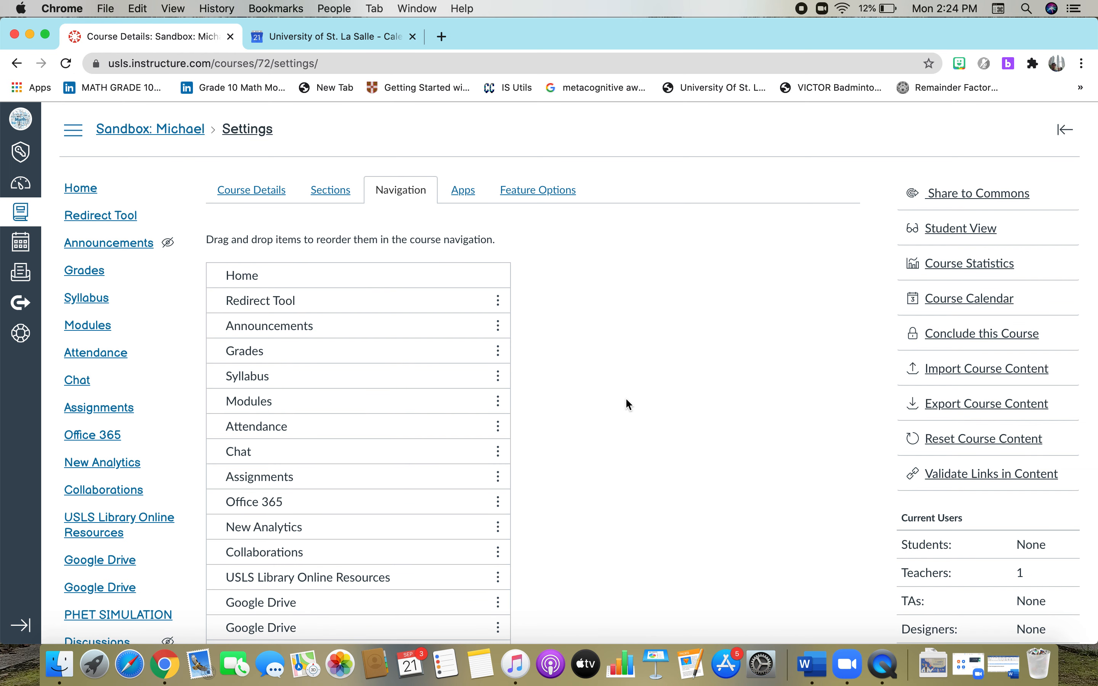
{"action": "scroll", "coordinate": [626, 399], "scroll_direction": "down", "scroll_amount": 5}
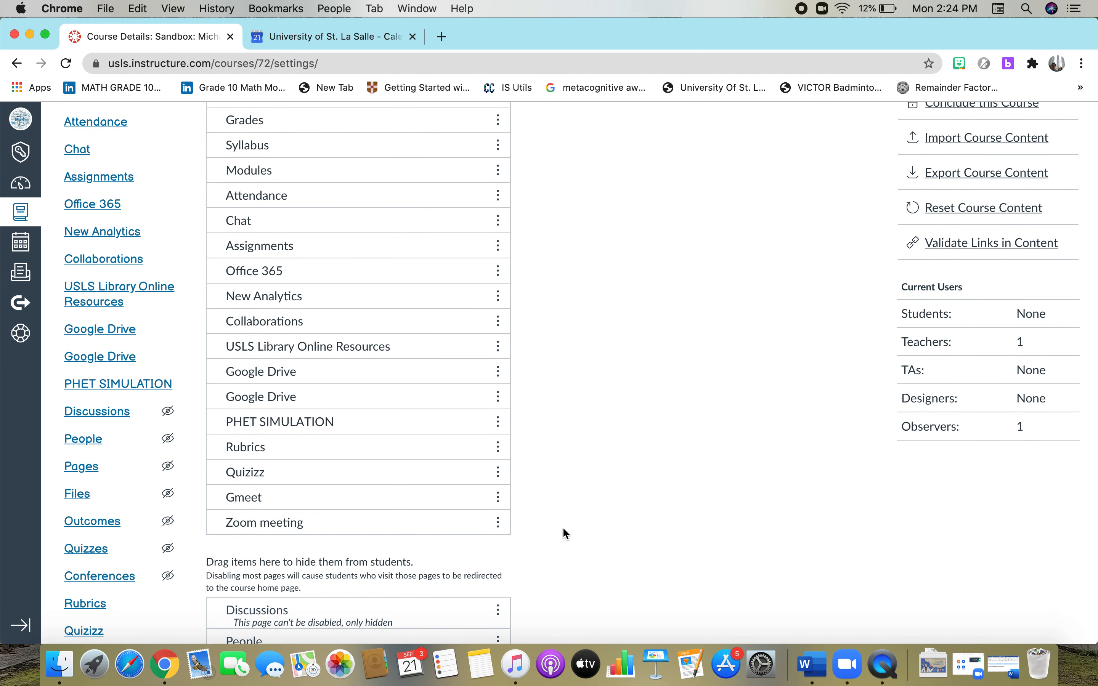
{"action": "scroll", "coordinate": [566, 534], "scroll_direction": "down", "scroll_amount": 2}
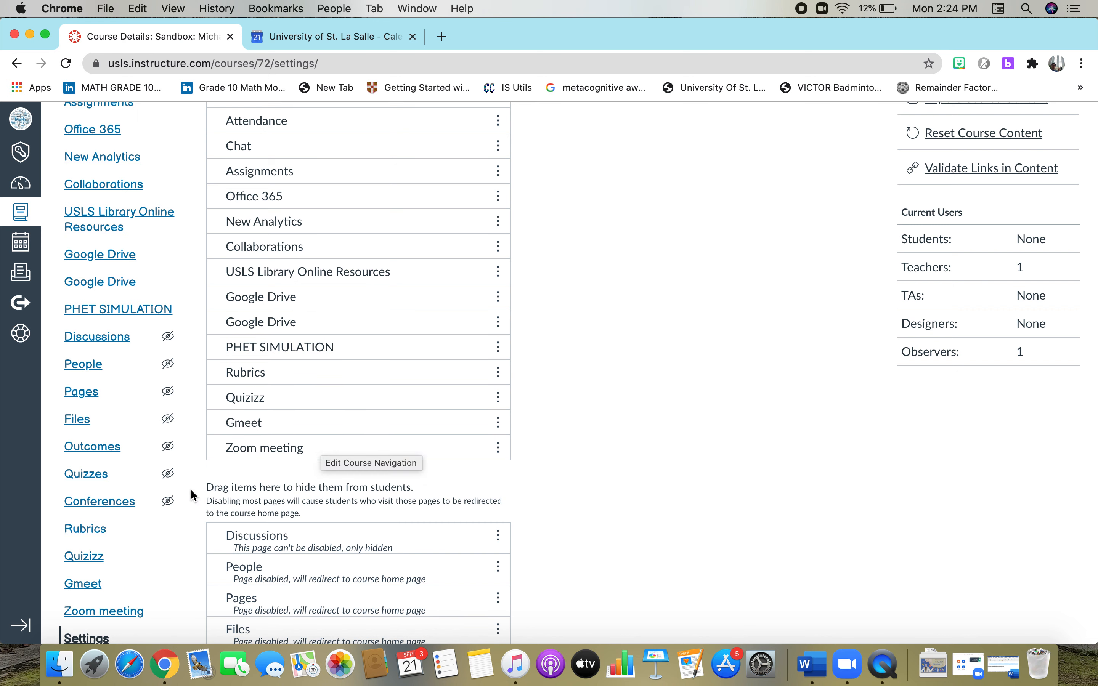
{"action": "scroll", "coordinate": [149, 589], "scroll_direction": "down", "scroll_amount": 2}
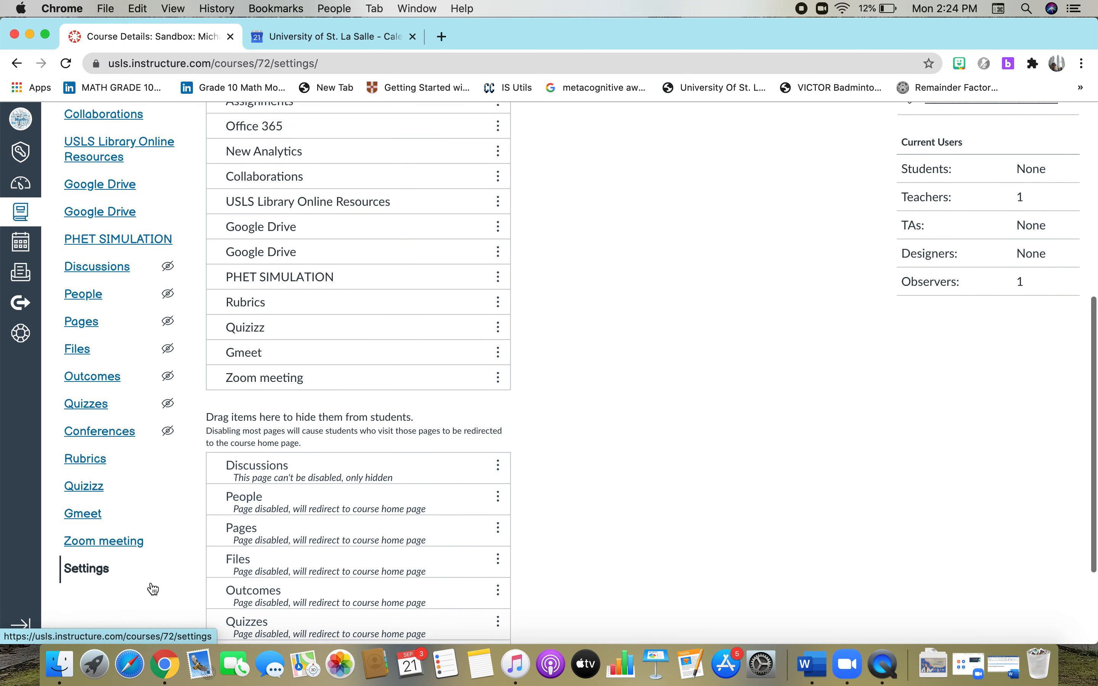
Open the Zoom meeting menu item in a new tab, close the Zoom launch page, and return to course settings.
{"action": "left_click", "coordinate": [125, 541]}
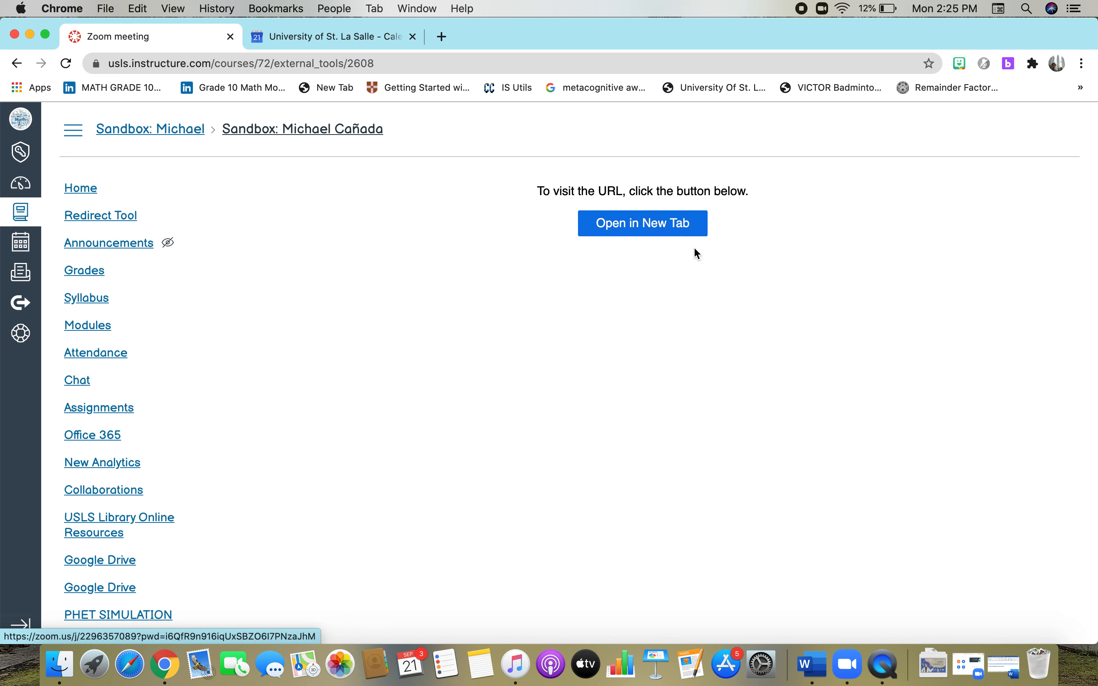
{"action": "left_click", "coordinate": [665, 226]}
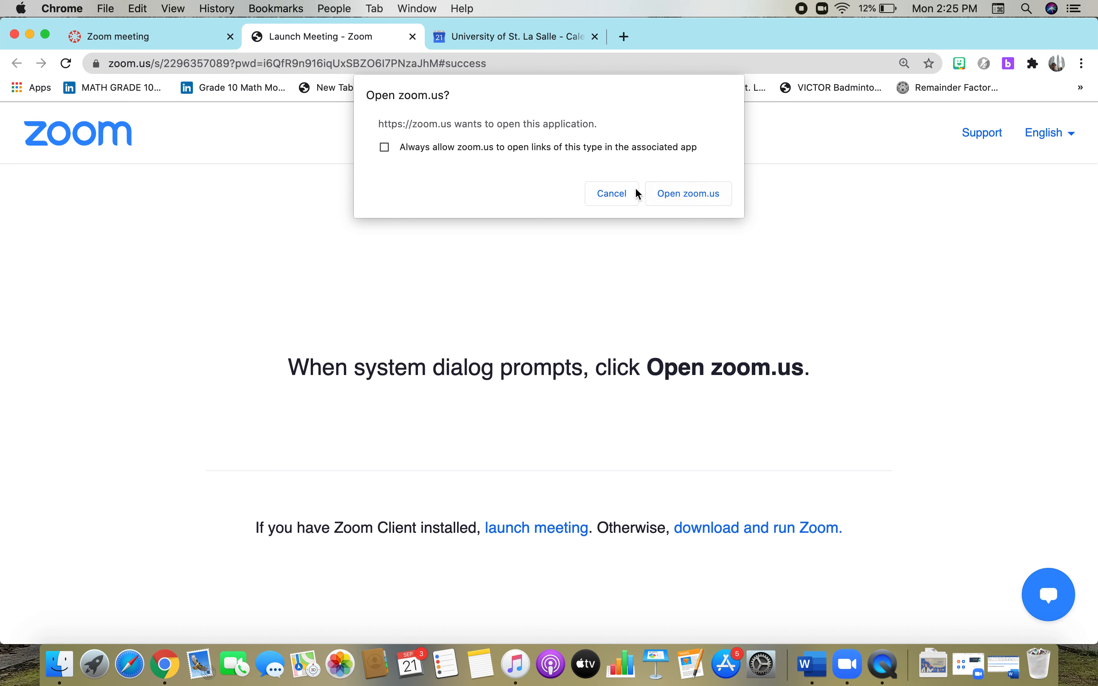
{"action": "left_click", "coordinate": [412, 36]}
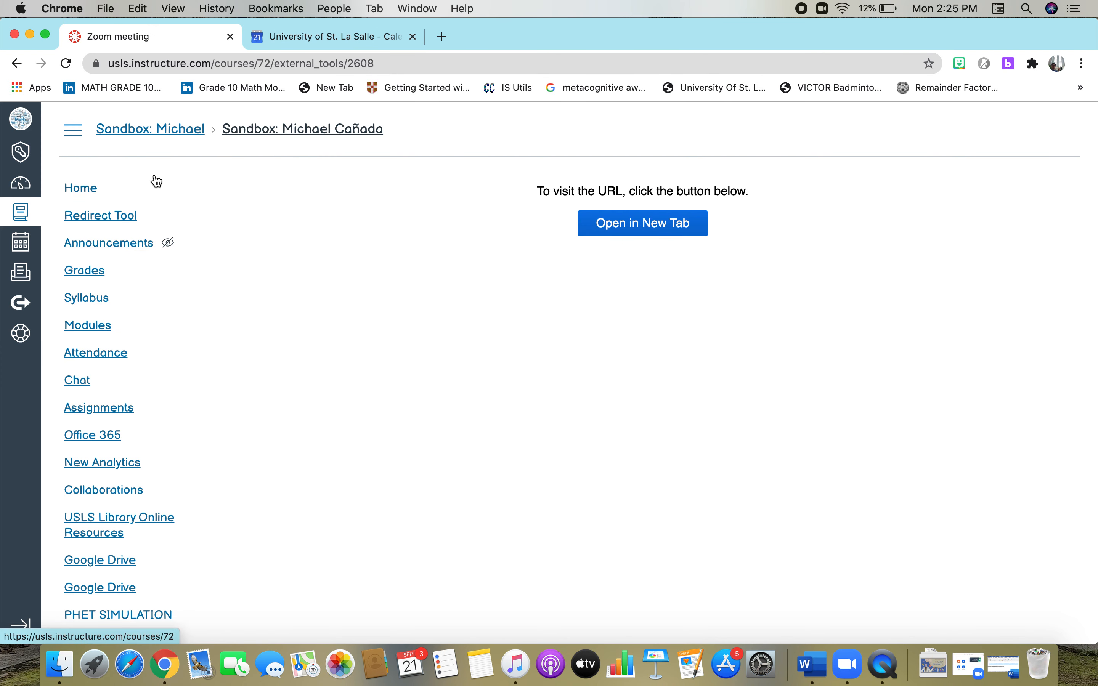
{"action": "scroll", "coordinate": [190, 469], "scroll_direction": "down", "scroll_amount": 8}
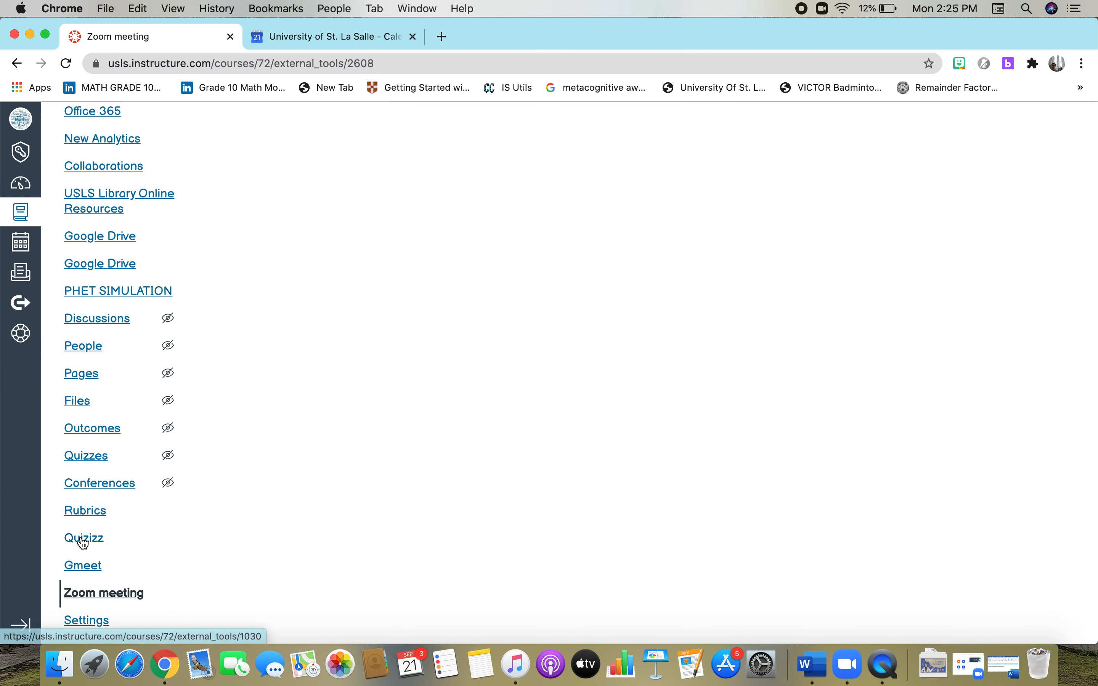
{"action": "scroll", "coordinate": [238, 563], "scroll_direction": "down", "scroll_amount": 1}
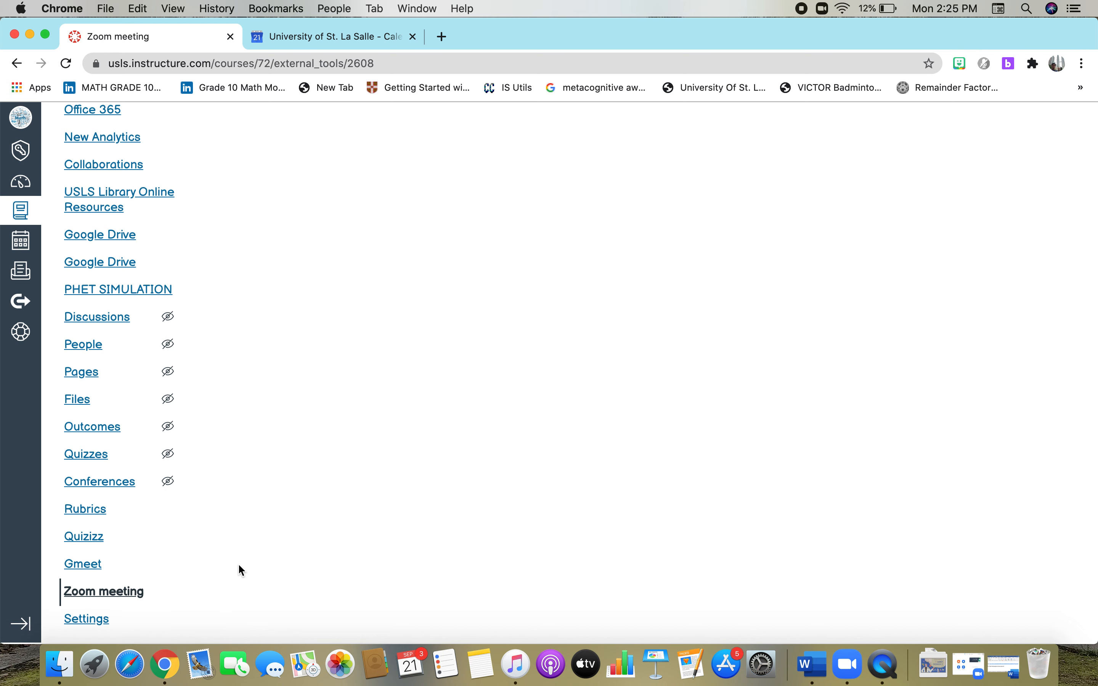
{"action": "left_click", "coordinate": [80, 622]}
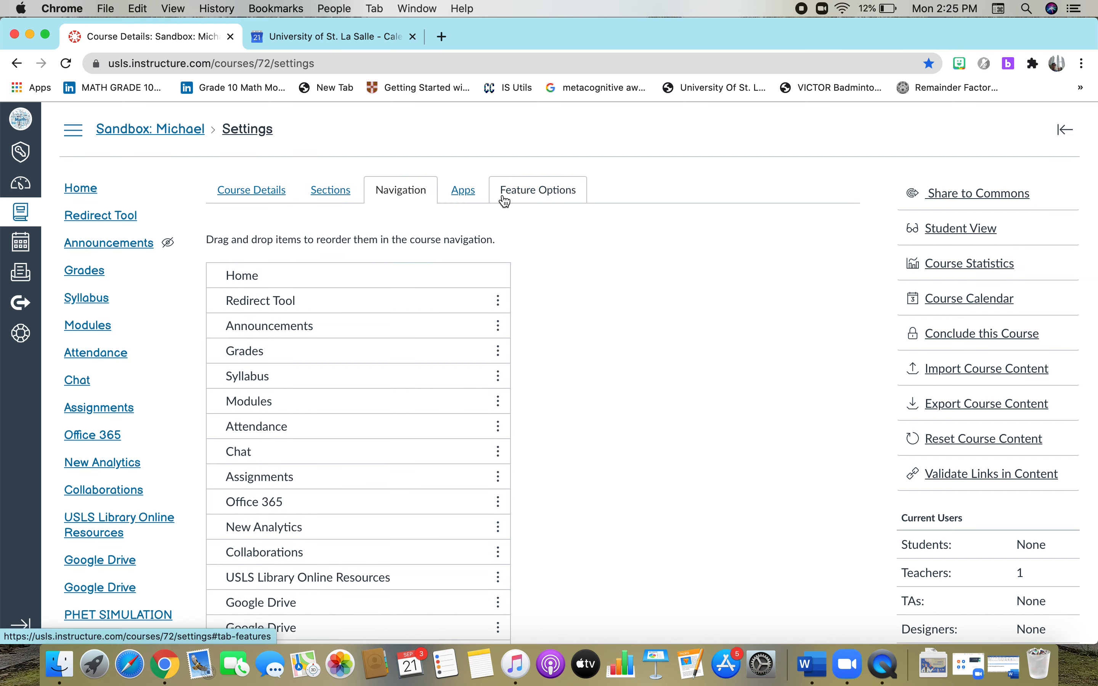
From the installed apps, open another Redirect Tool Add App form and name it 'Google Meet'.
{"action": "left_click", "coordinate": [463, 195]}
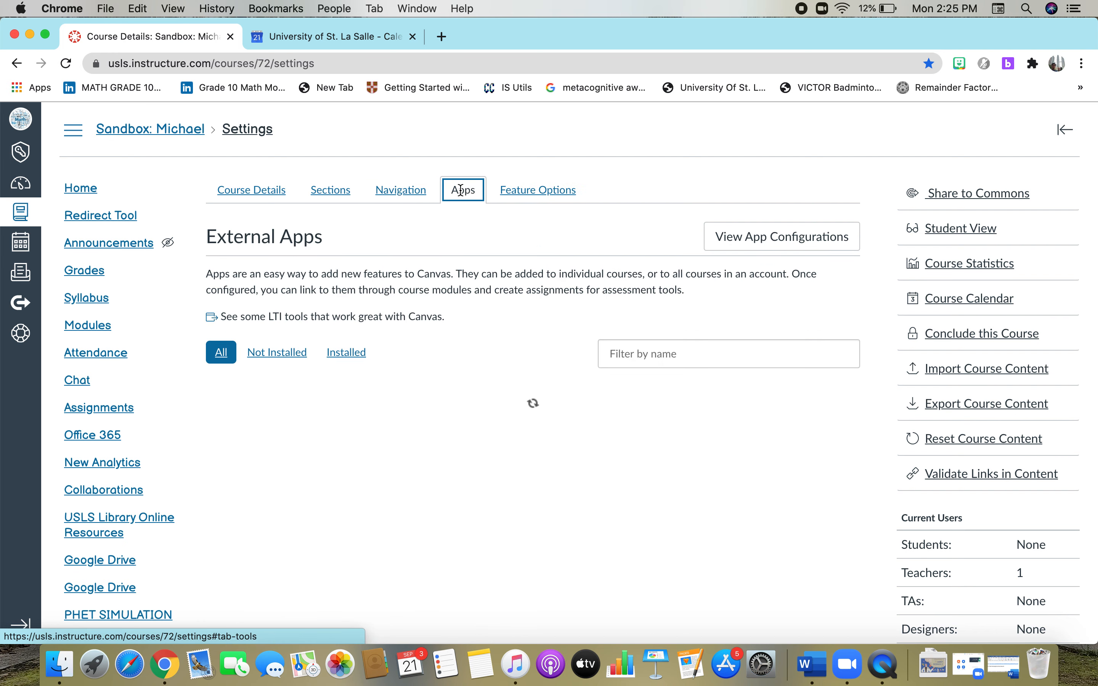
{"action": "left_click", "coordinate": [354, 357]}
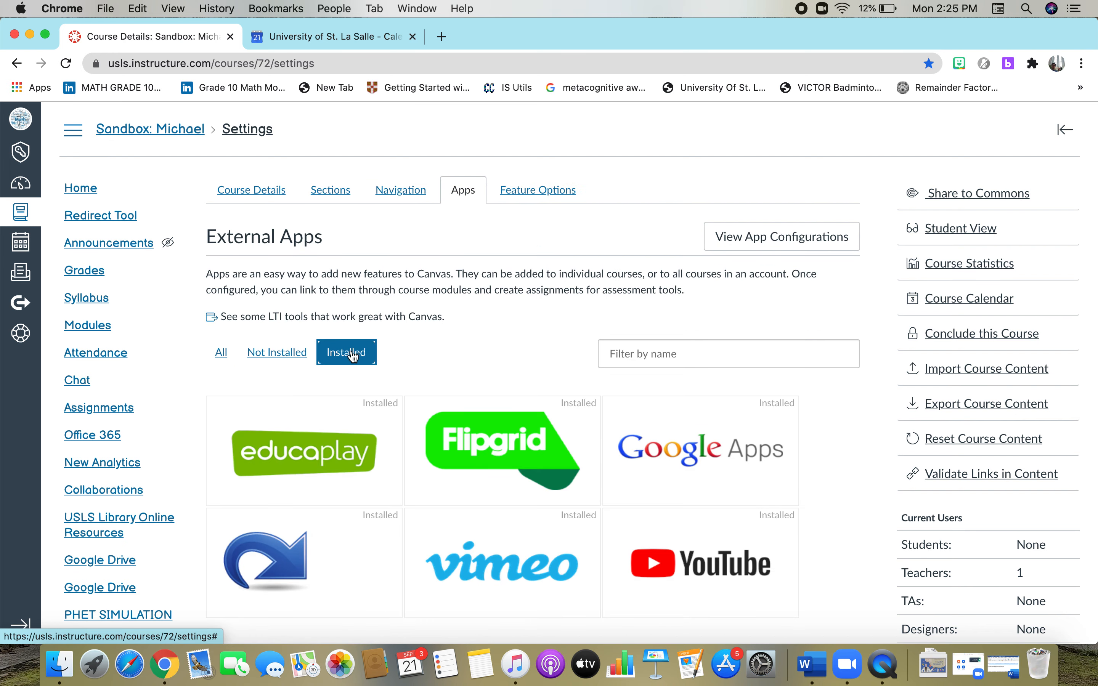
{"action": "left_click", "coordinate": [298, 566]}
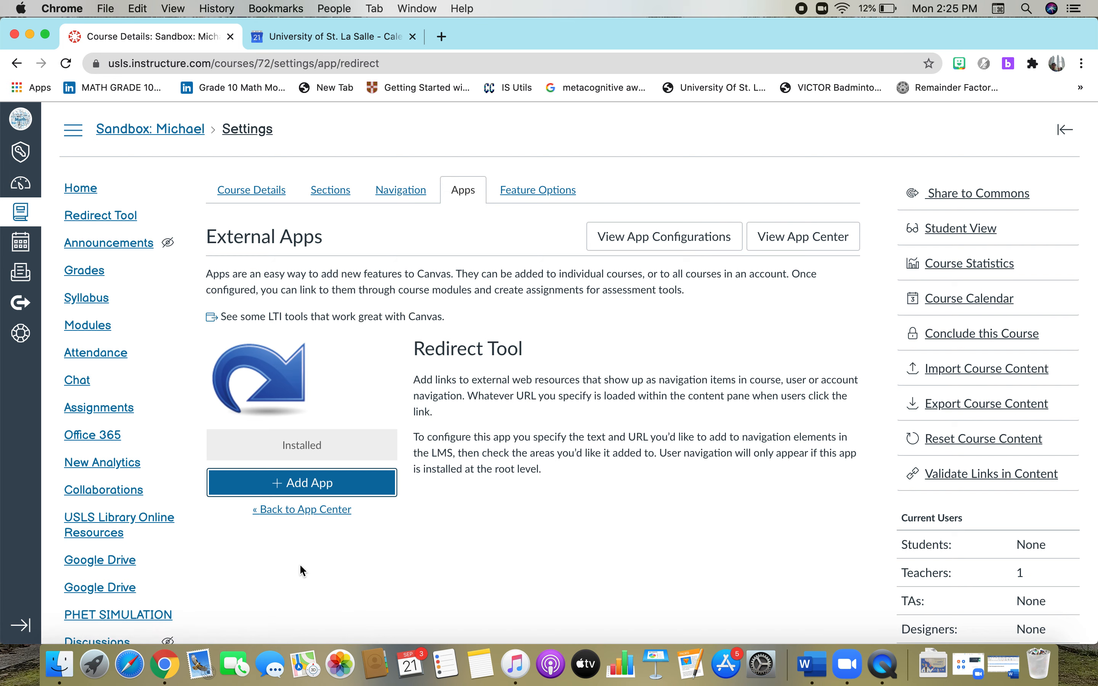
{"action": "left_click", "coordinate": [302, 483]}
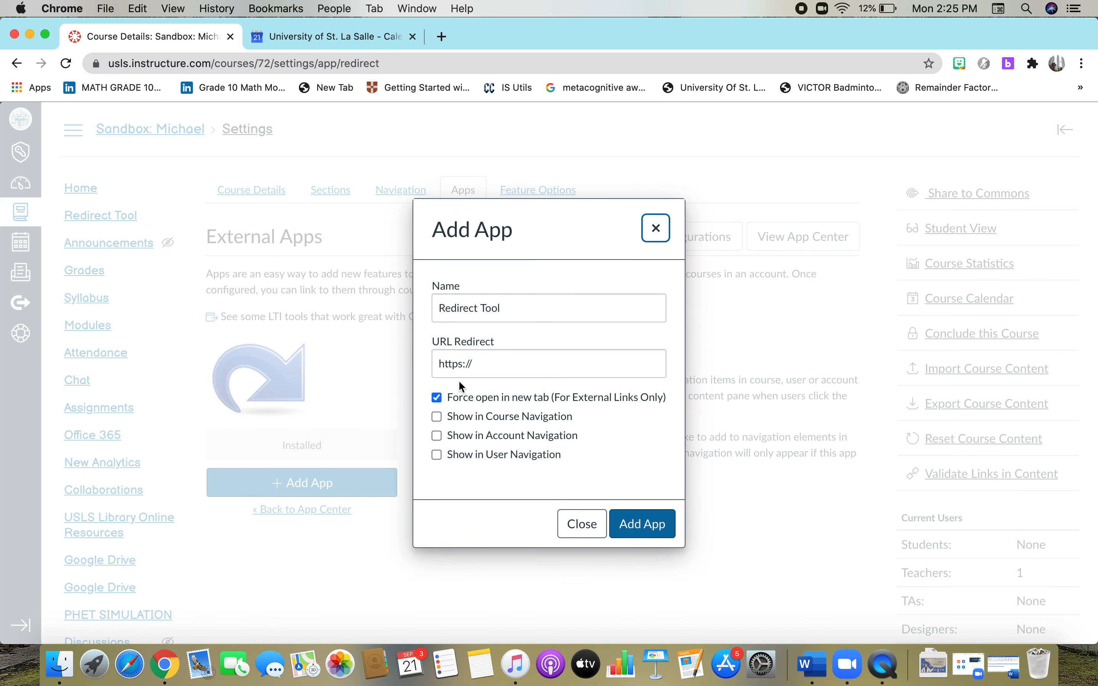
{"action": "left_click", "coordinate": [517, 307]}
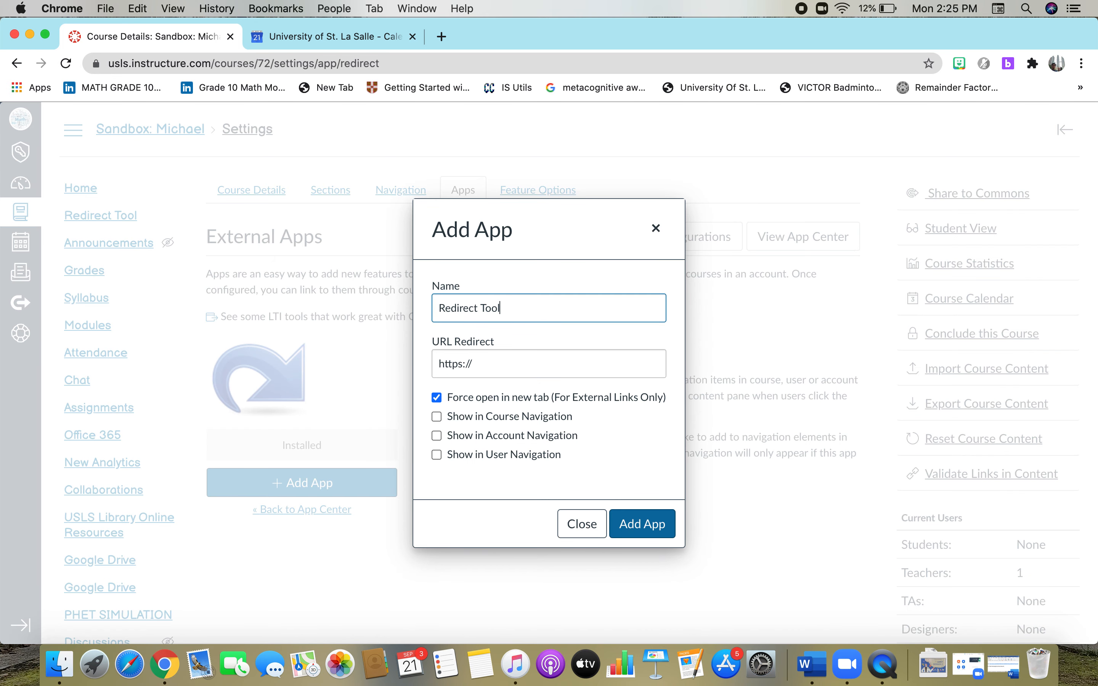
{"action": "key", "text": "BackSpace"}
{"action": "key", "text": "BackSpace"}
{"action": "key", "text": "BackSpace"}
{"action": "key", "text": "BackSpace"}
{"action": "key", "text": "BackSpace"}
{"action": "type", "text": "Goo"}
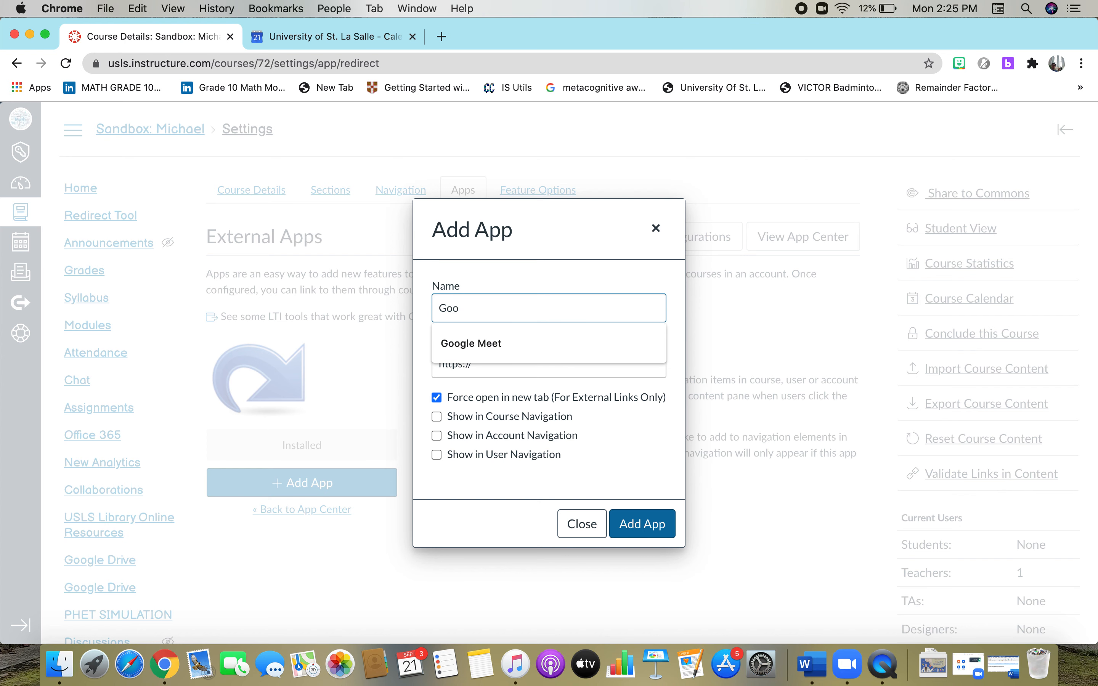
{"action": "type", "text": "gle Meet"}
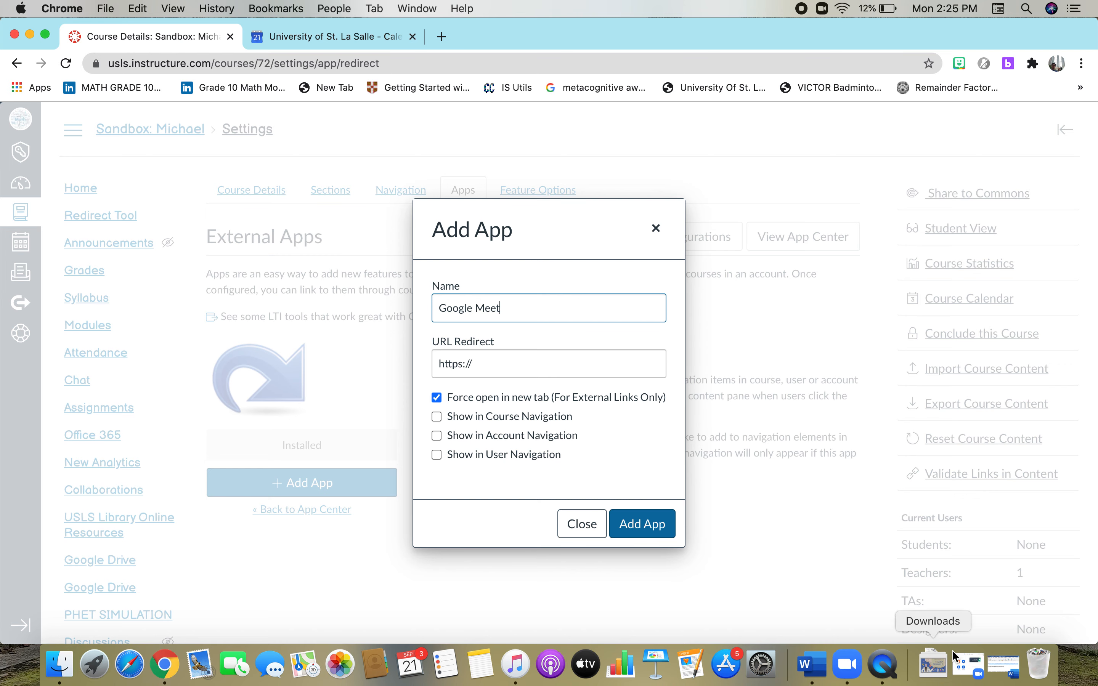
Select the meet.google.com link in the Word notes document, then minimize Word.
{"action": "left_click", "coordinate": [1005, 680]}
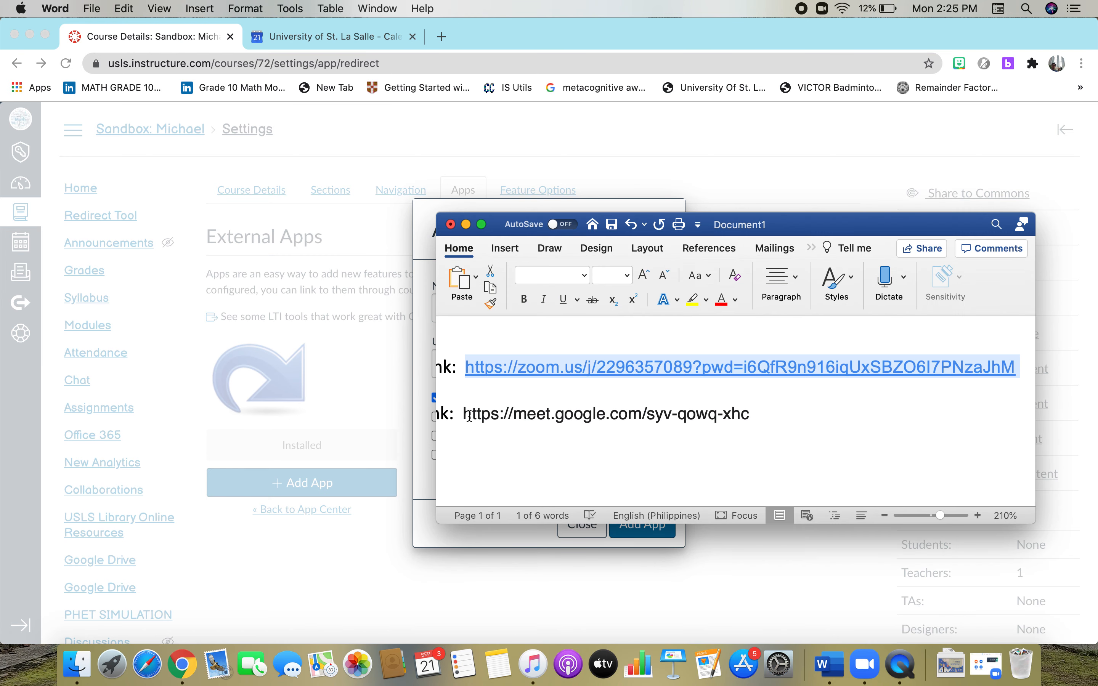
{"action": "left_click_drag", "start_coordinate": [465, 414], "coordinate": [767, 407]}
{"action": "key", "text": "super+c"}
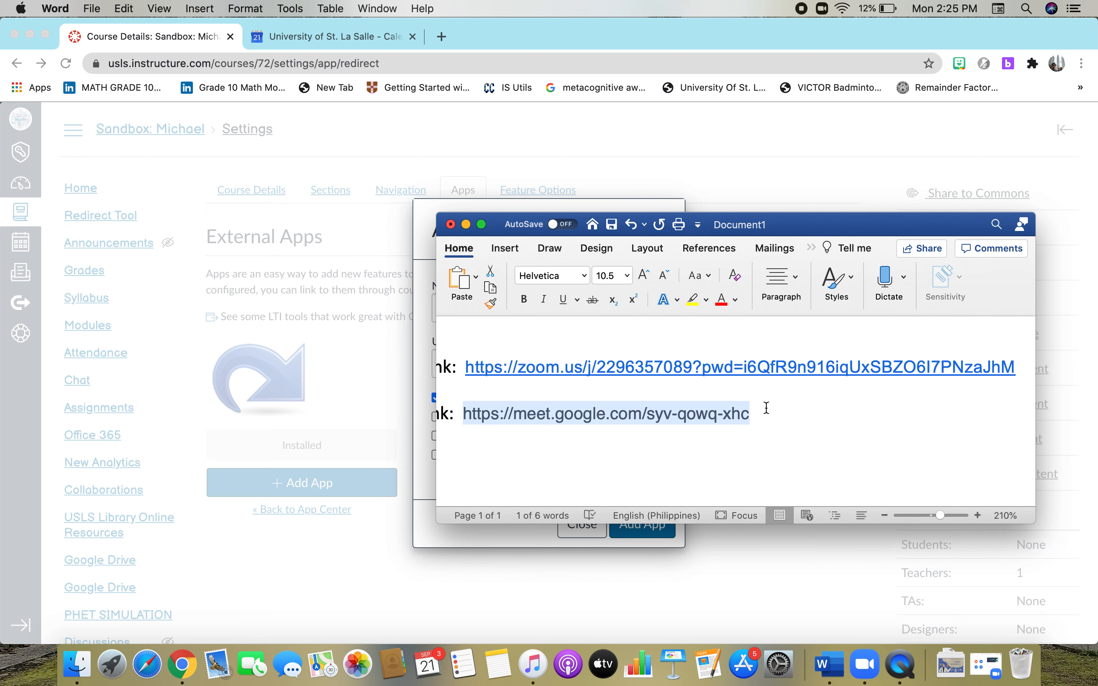
{"action": "left_click", "coordinate": [466, 224]}
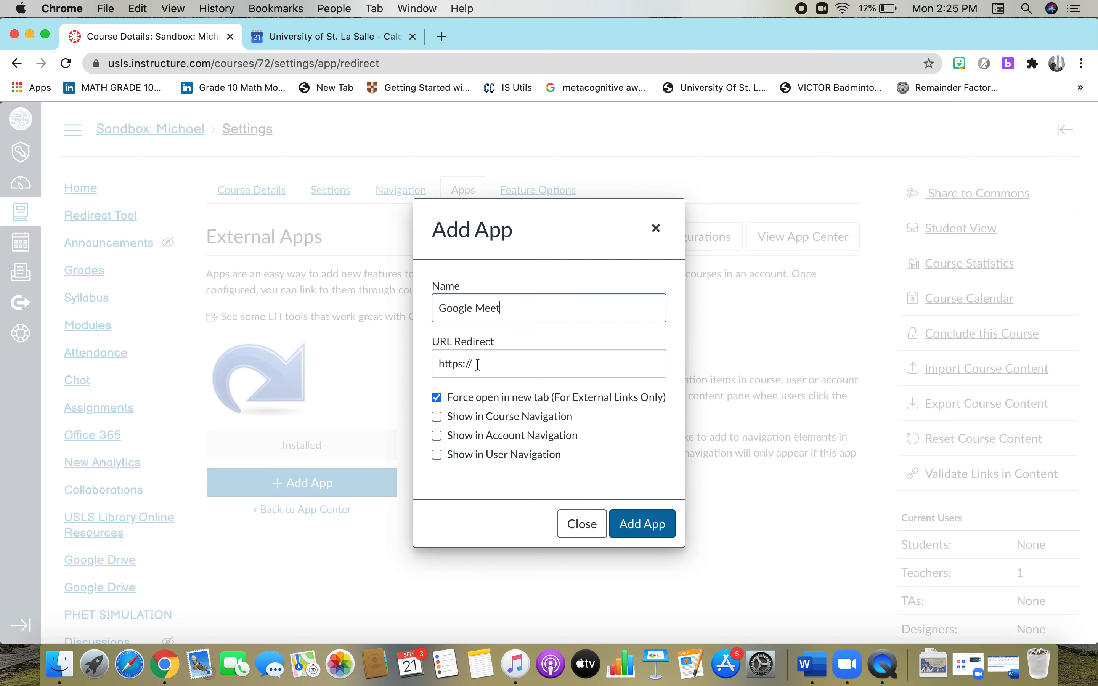
Replace the redirect URL with the pasted Google Meet link, enable course navigation, and add the app.
{"action": "left_click_drag", "start_coordinate": [478, 364], "coordinate": [432, 364]}
{"action": "key", "text": "BackSpace"}
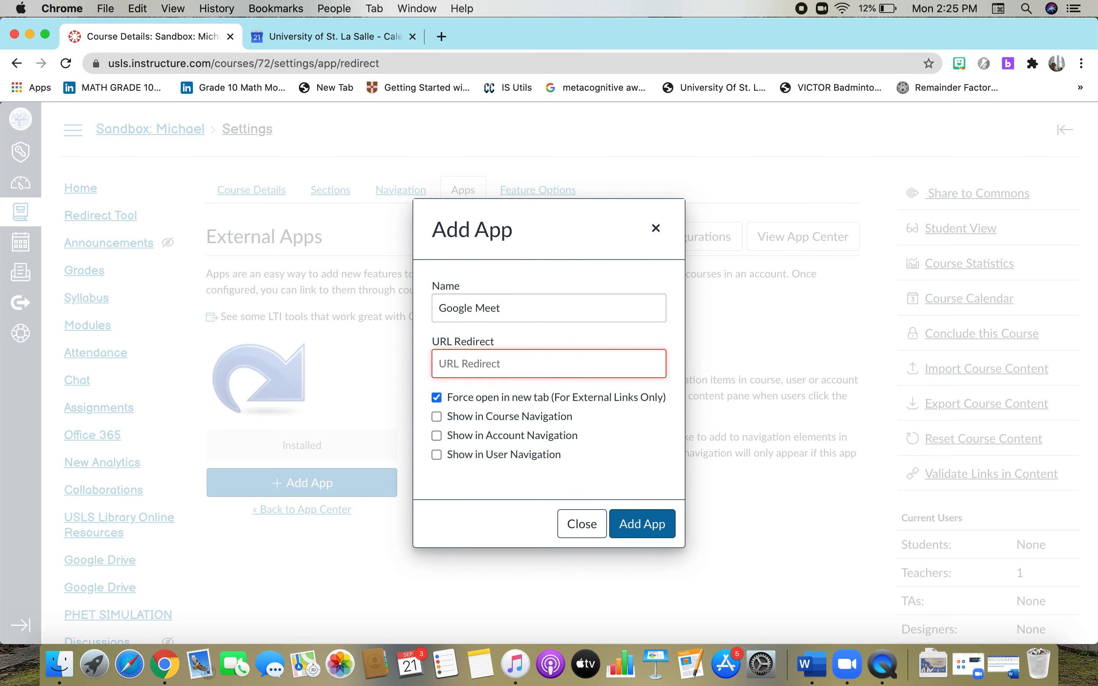
{"action": "key", "text": "super+v"}
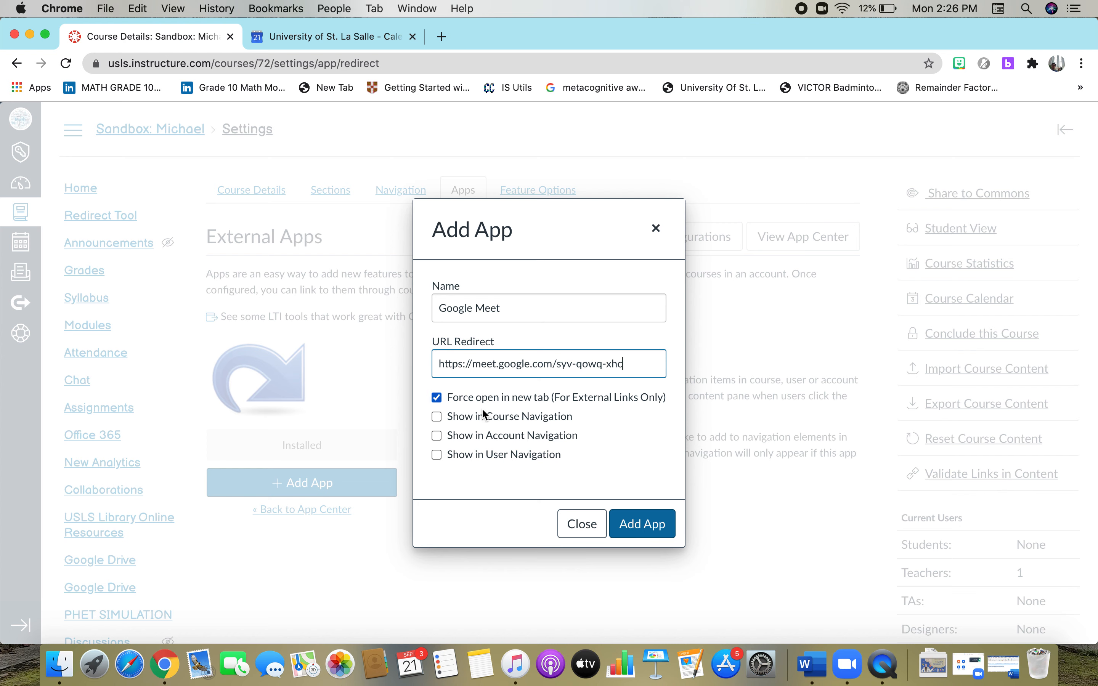
{"action": "left_click", "coordinate": [436, 417]}
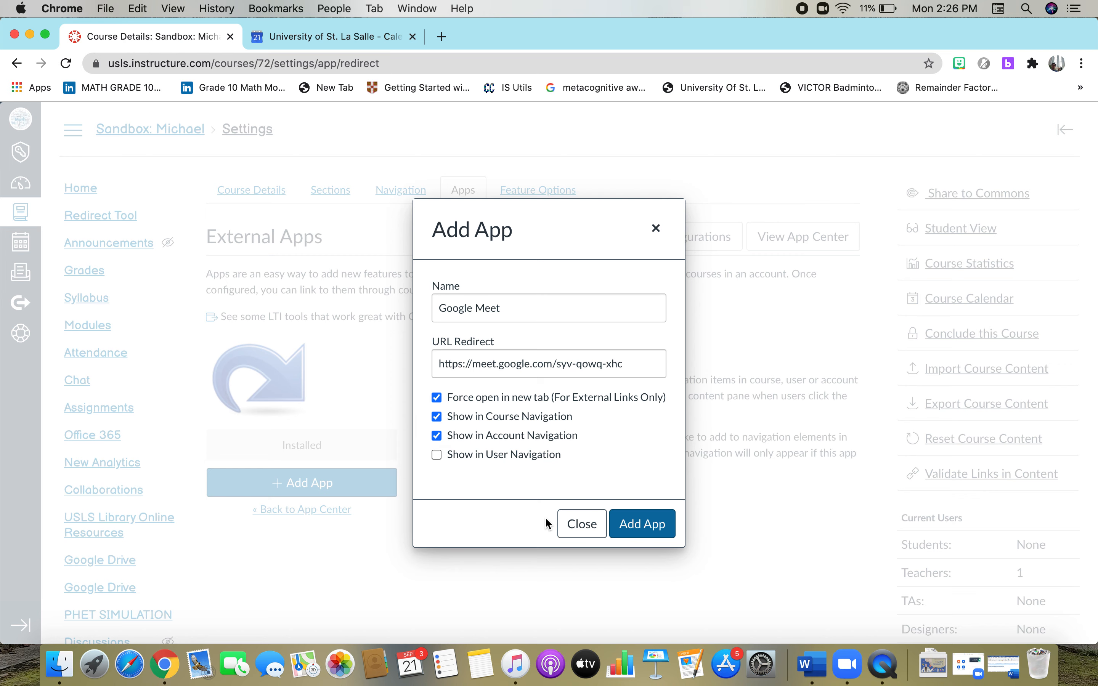
{"action": "left_click", "coordinate": [653, 522]}
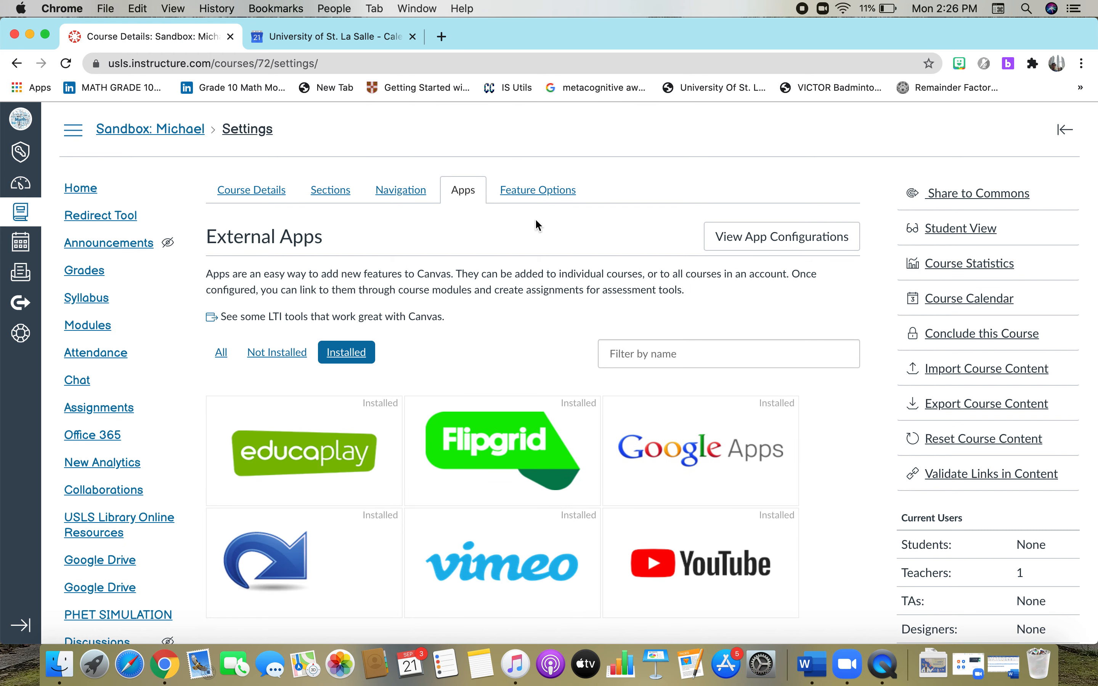
Check Google Meet is listed in the Navigation settings, then open its course menu page.
{"action": "left_click", "coordinate": [393, 191]}
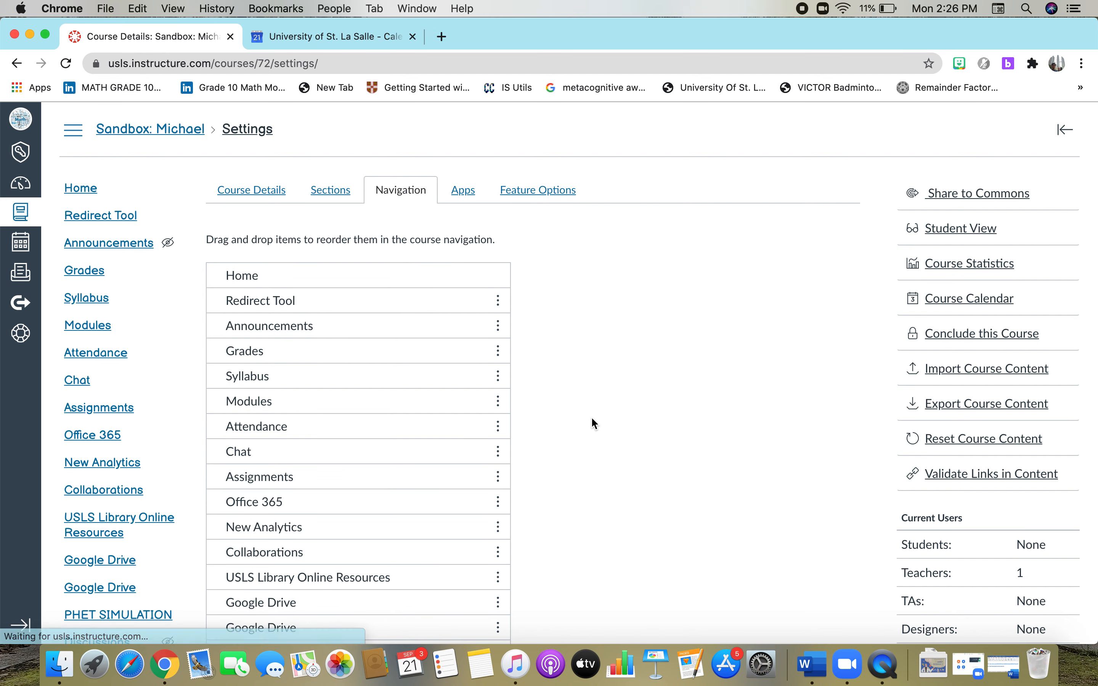
{"action": "scroll", "coordinate": [592, 420], "scroll_direction": "down", "scroll_amount": 5}
{"action": "scroll", "coordinate": [592, 418], "scroll_direction": "down", "scroll_amount": 4}
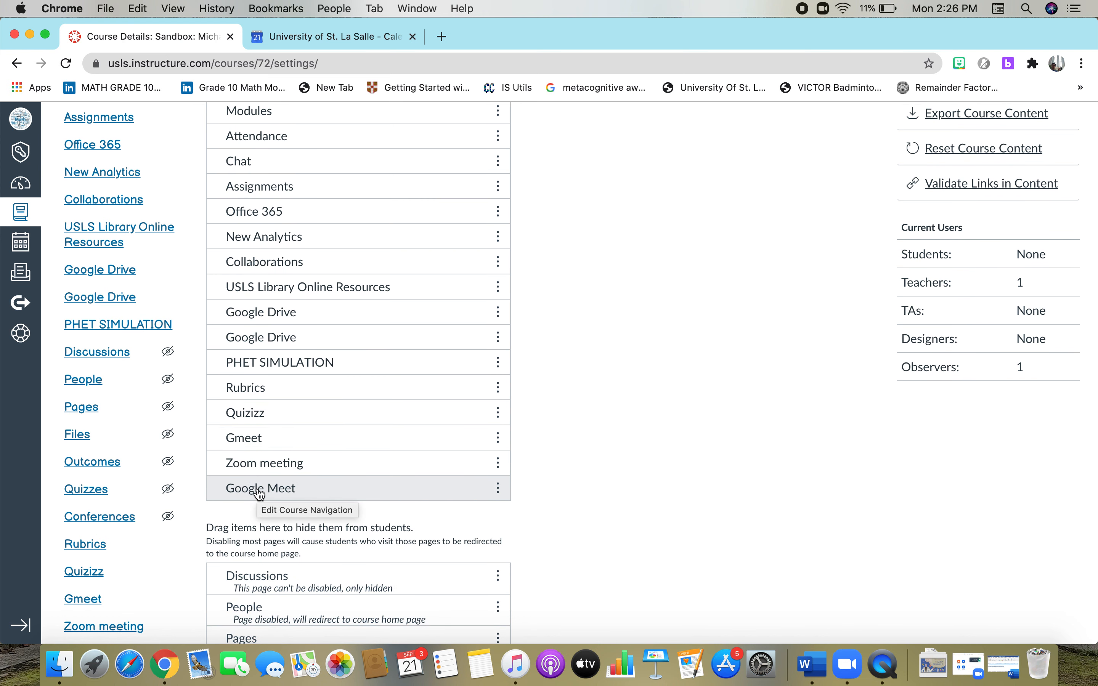
{"action": "scroll", "coordinate": [104, 582], "scroll_direction": "down", "scroll_amount": 3}
{"action": "scroll", "coordinate": [103, 572], "scroll_direction": "down", "scroll_amount": 2}
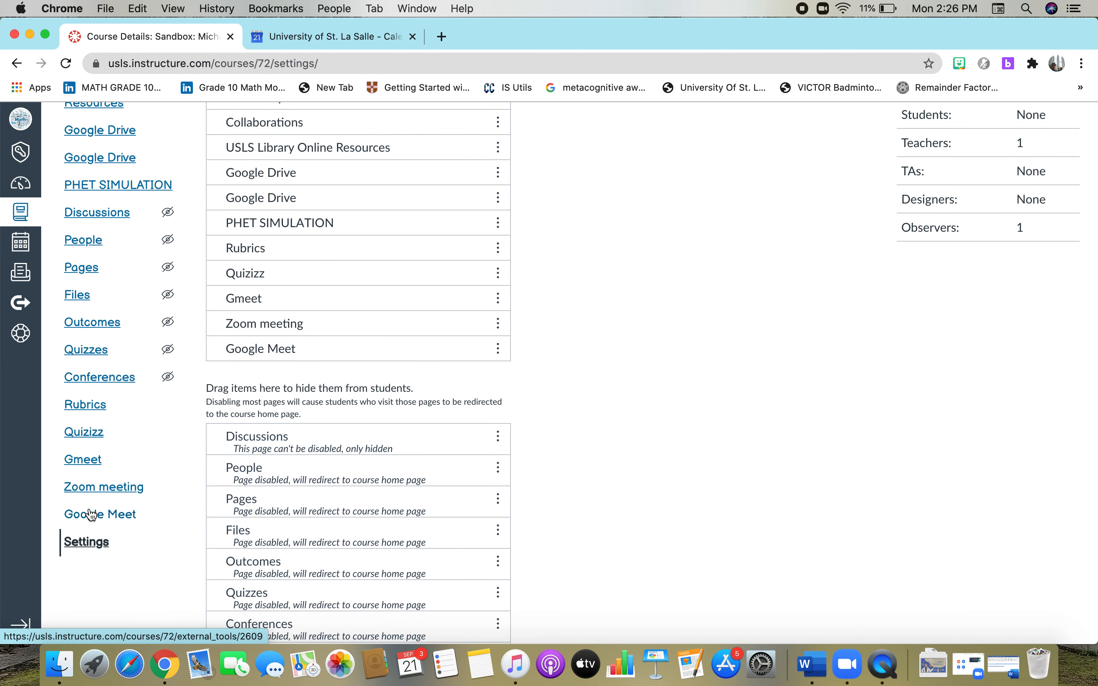
{"action": "left_click", "coordinate": [110, 516]}
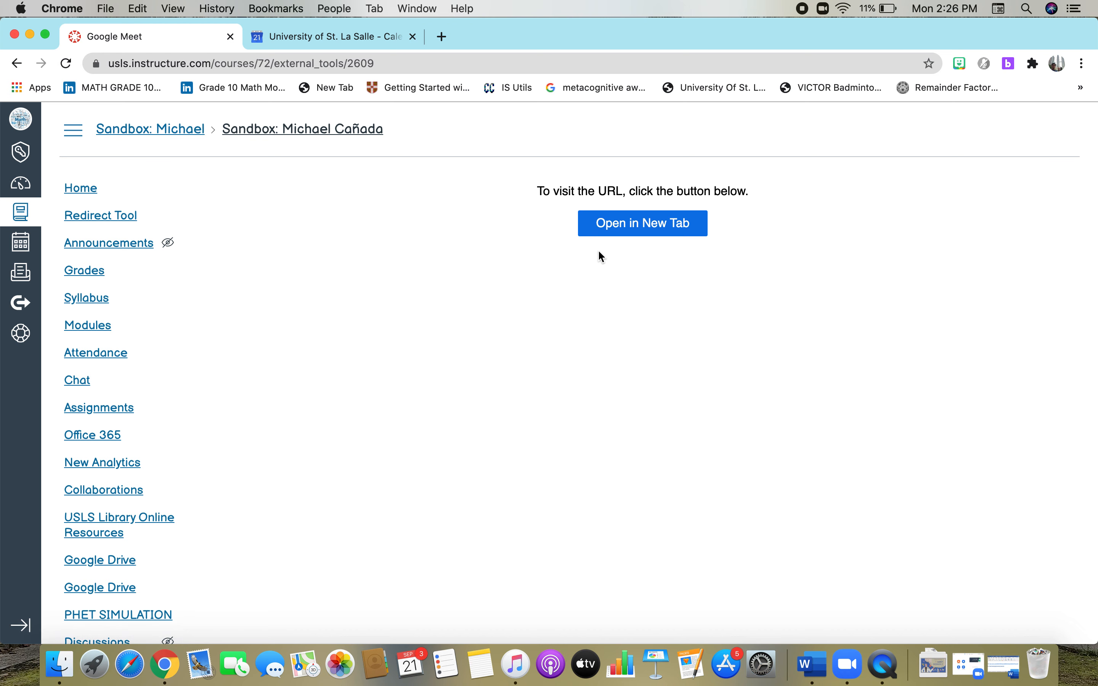
Open the Math class Meet preview in a new tab, turn the camera off, then close it and the Calendar tab.
{"action": "left_click", "coordinate": [650, 226]}
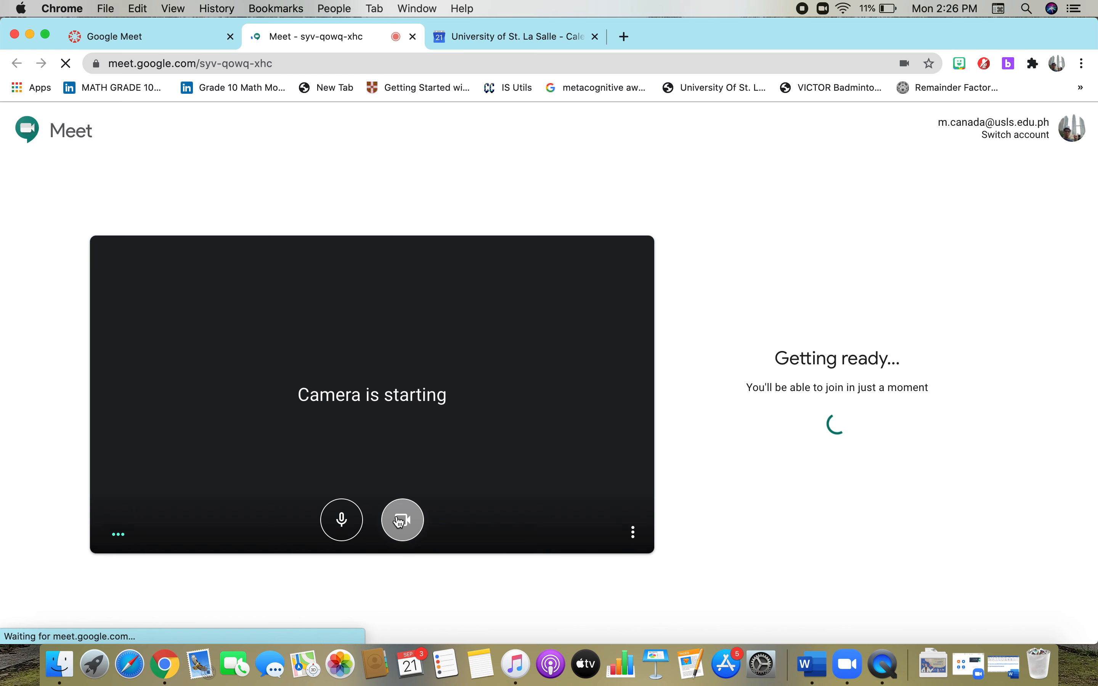
{"action": "left_click", "coordinate": [400, 521]}
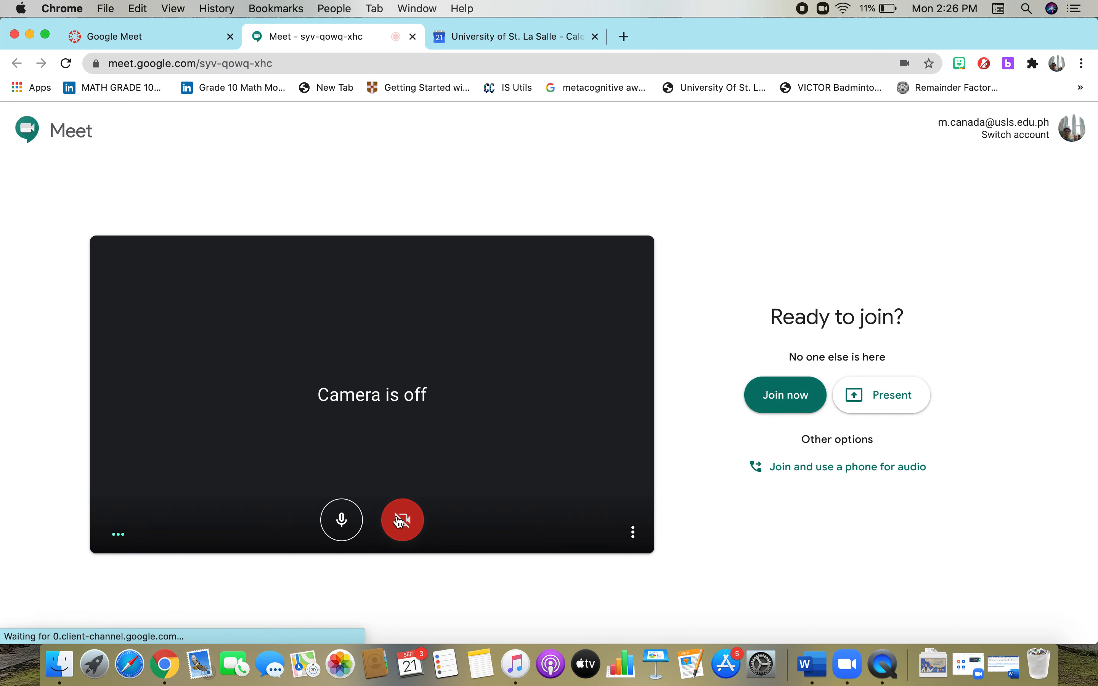
{"action": "left_click", "coordinate": [596, 39]}
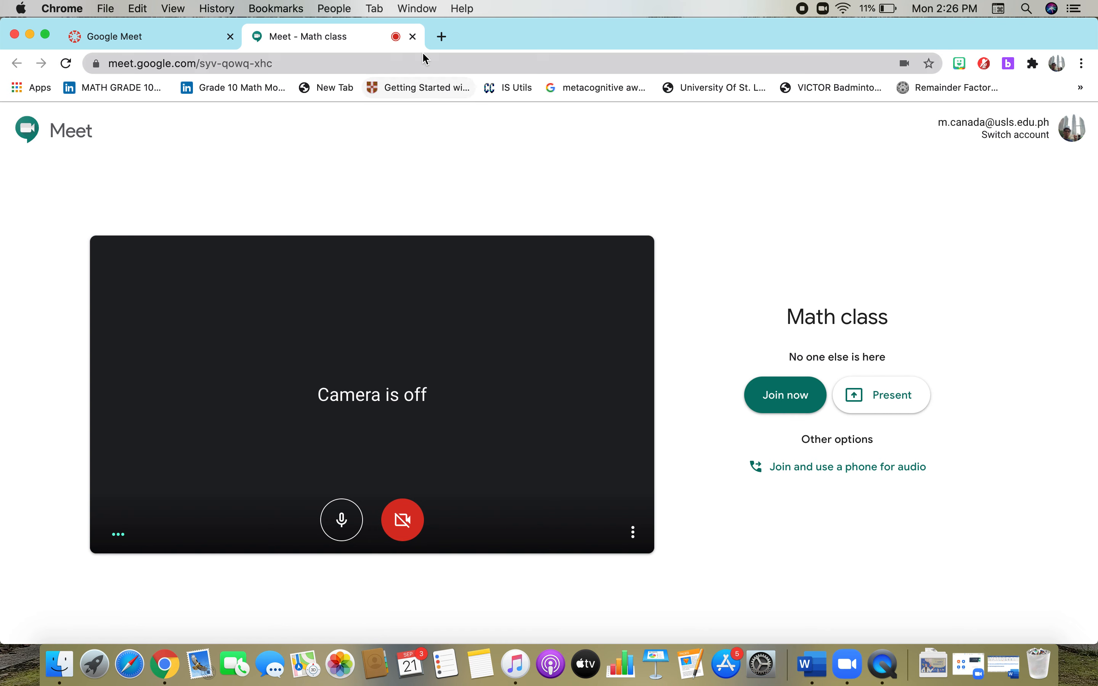
{"action": "left_click", "coordinate": [413, 37]}
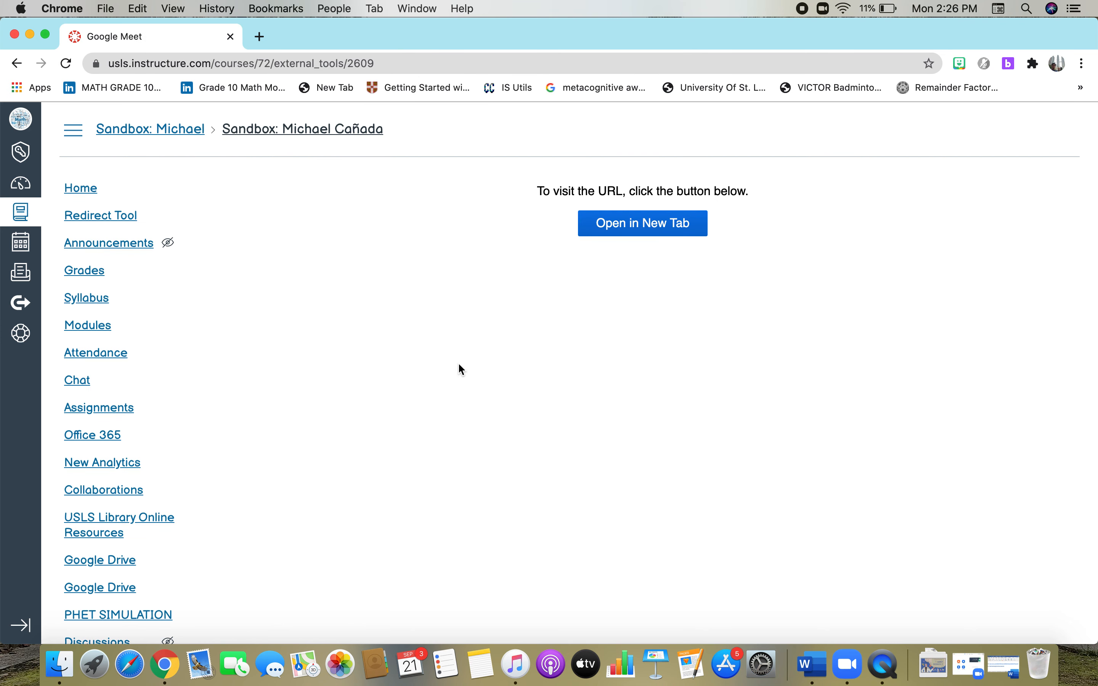
Return to the course Home page via the Home item in the course menu.
{"action": "left_click", "coordinate": [74, 191]}
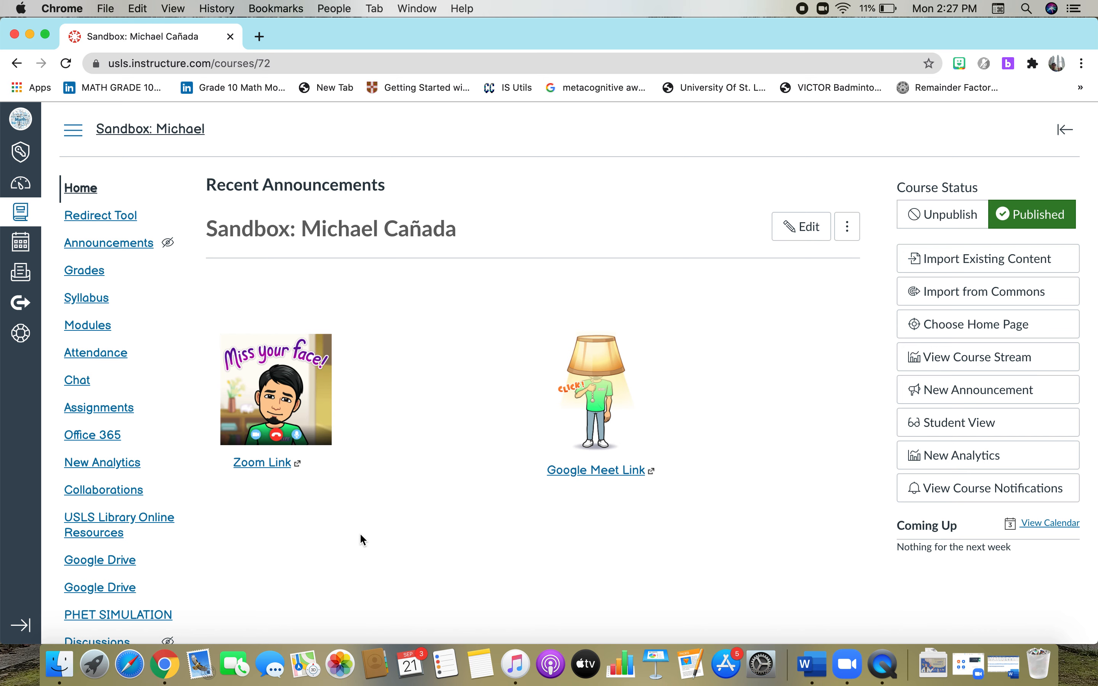
{"action": "scroll", "coordinate": [360, 535], "scroll_direction": "down", "scroll_amount": 5}
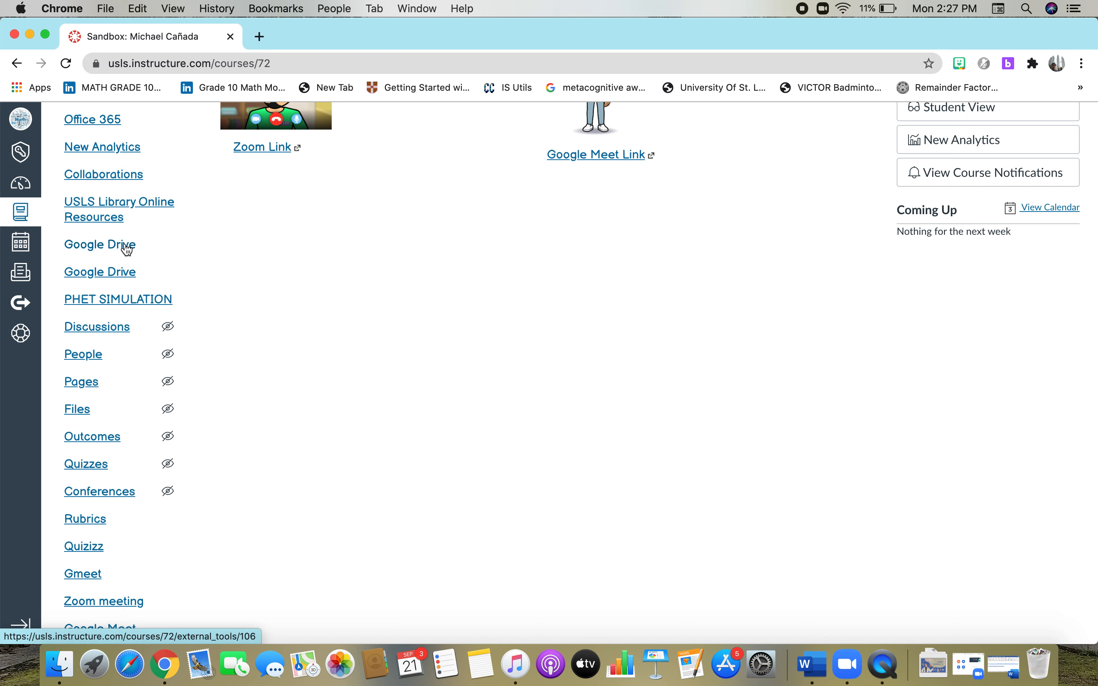
{"action": "scroll", "coordinate": [368, 316], "scroll_direction": "up", "scroll_amount": 10}
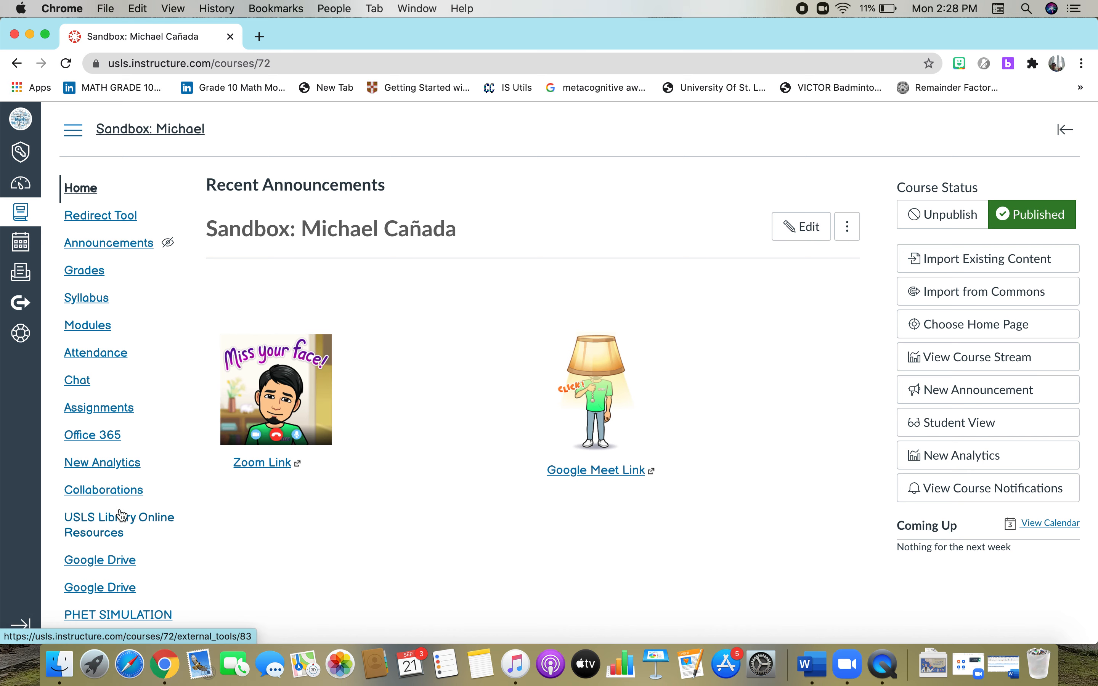
{"action": "scroll", "coordinate": [117, 518], "scroll_direction": "down", "scroll_amount": 5}
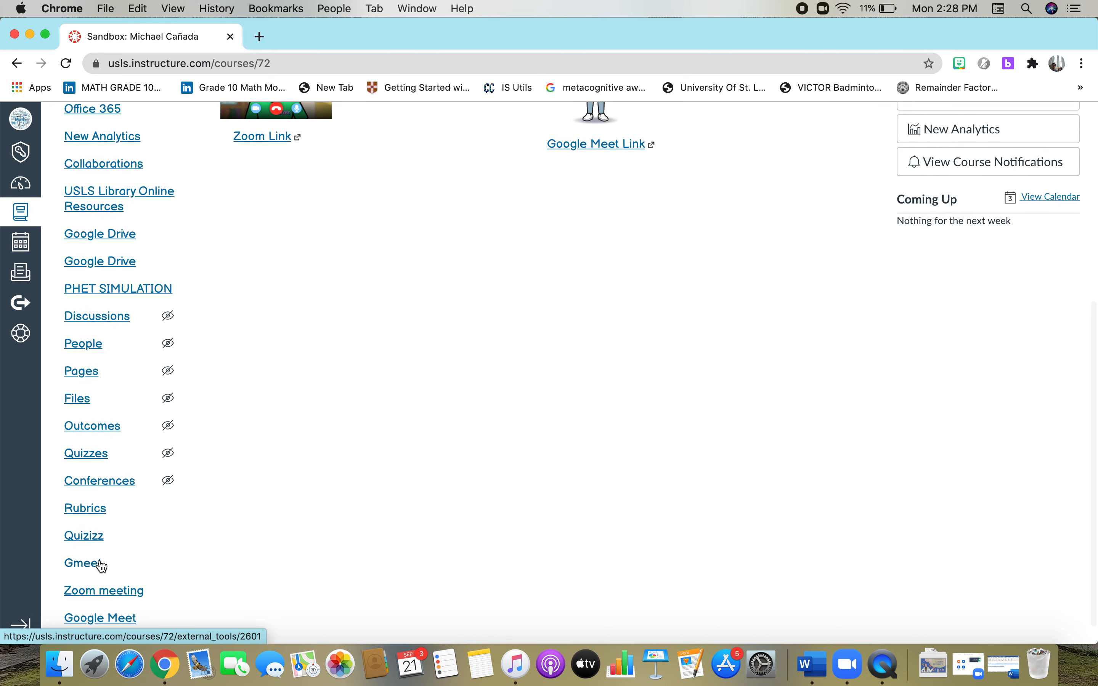
{"action": "scroll", "coordinate": [98, 567], "scroll_direction": "down", "scroll_amount": 1}
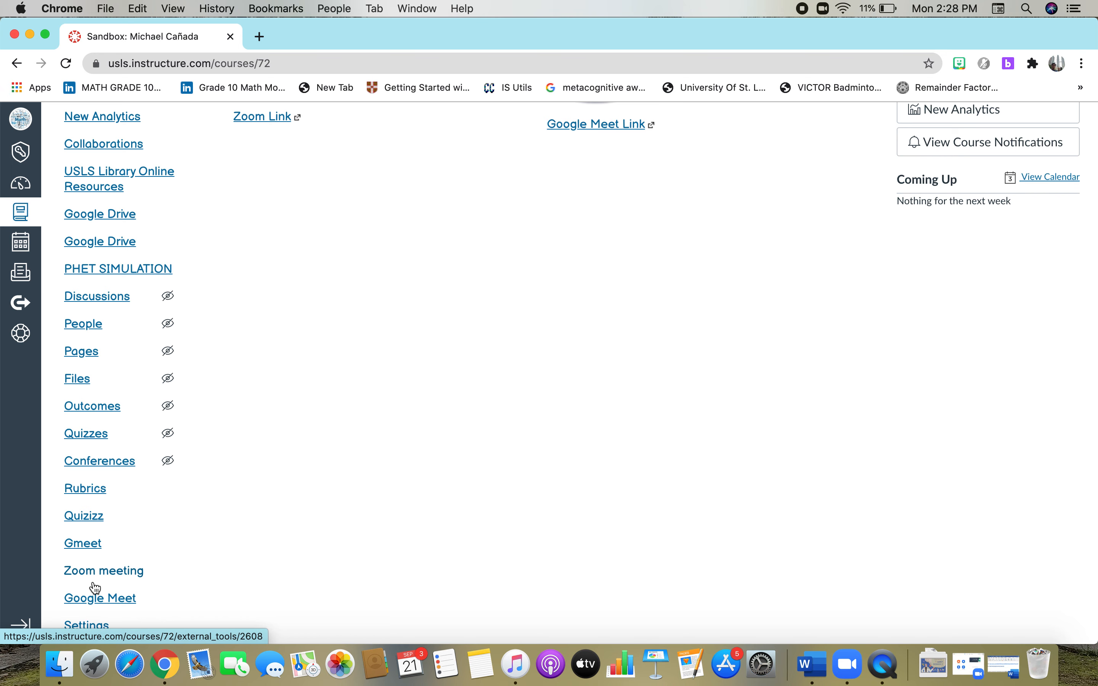
{"action": "scroll", "coordinate": [318, 542], "scroll_direction": "up", "scroll_amount": 5}
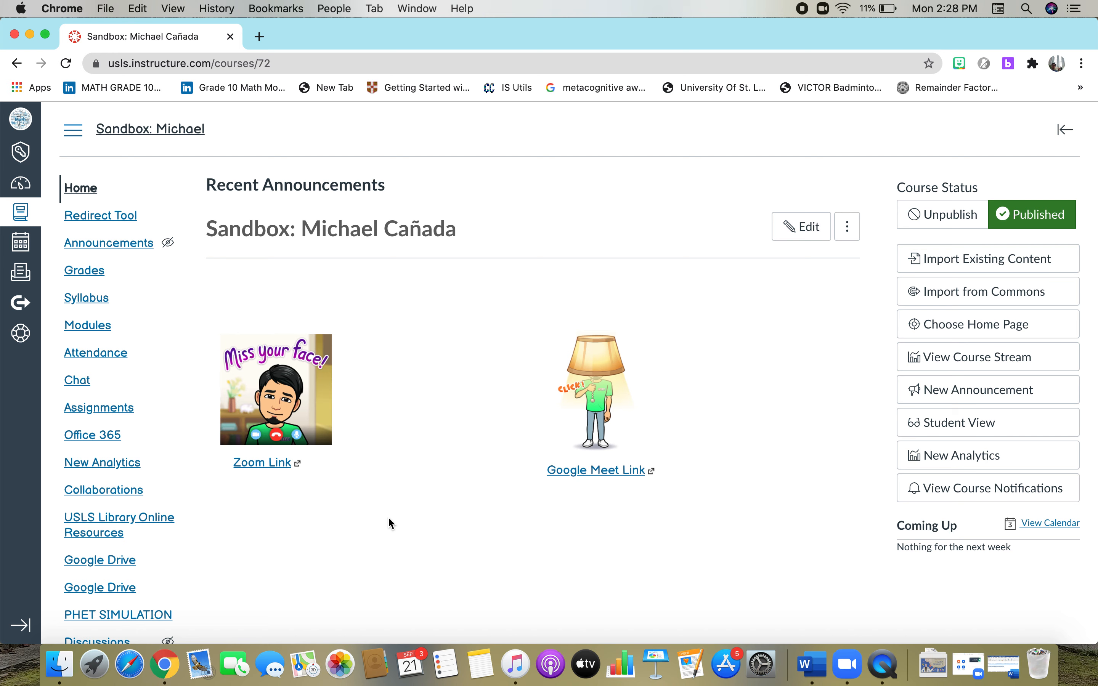
{"action": "scroll", "coordinate": [663, 300], "scroll_direction": "down", "scroll_amount": 2}
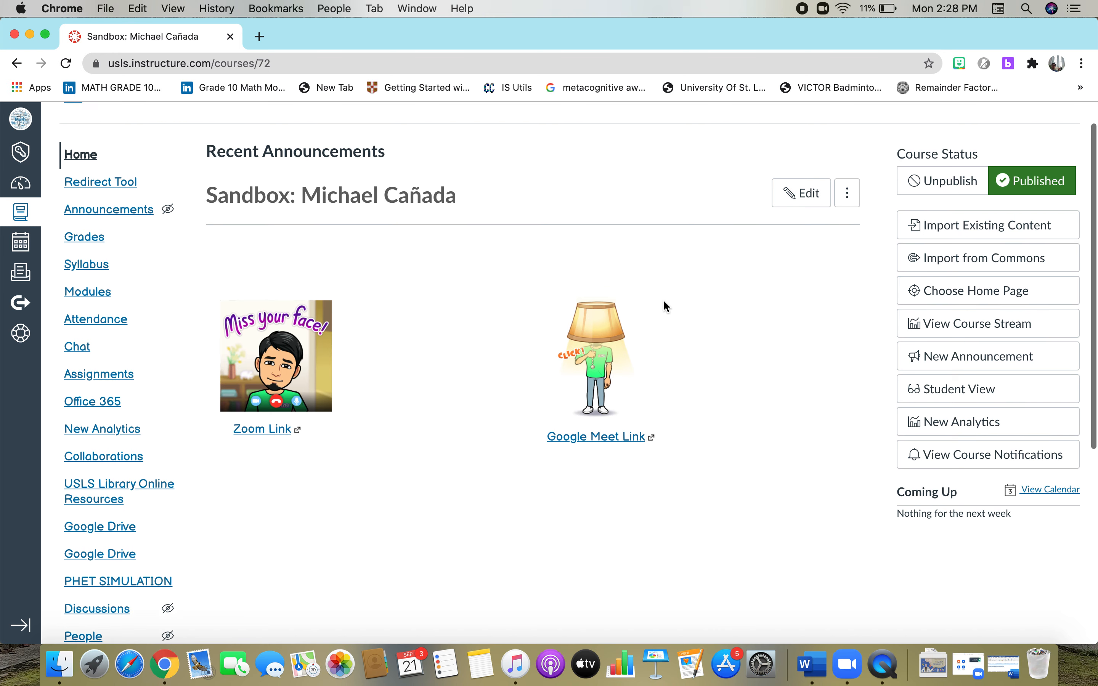
{"action": "scroll", "coordinate": [663, 300], "scroll_direction": "up", "scroll_amount": 2}
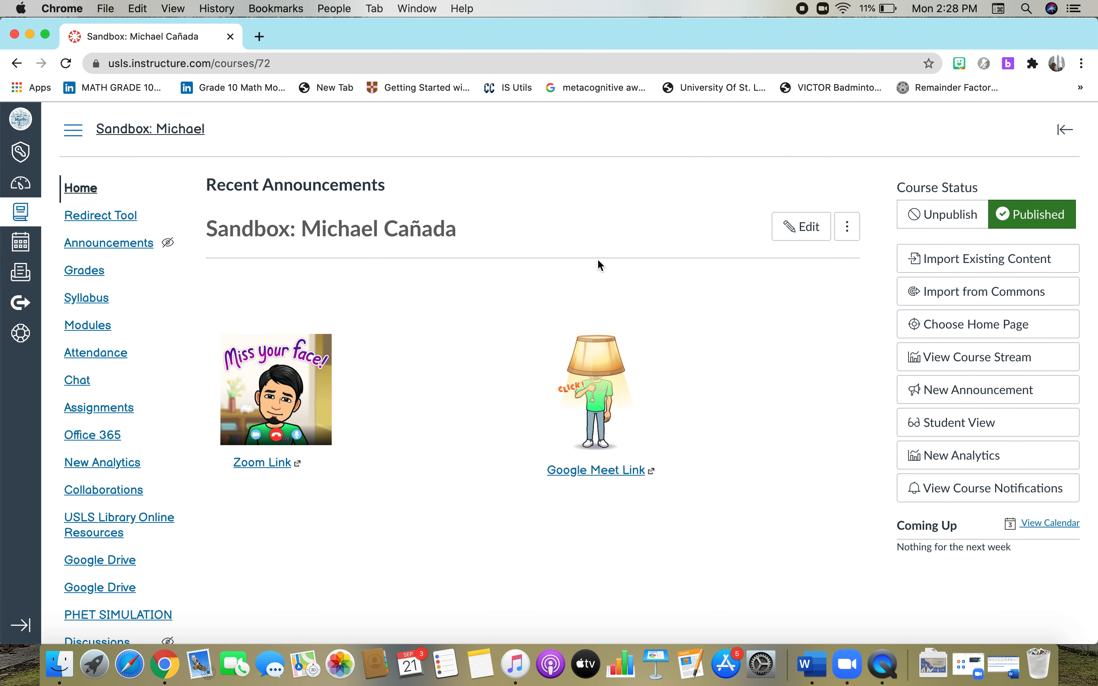